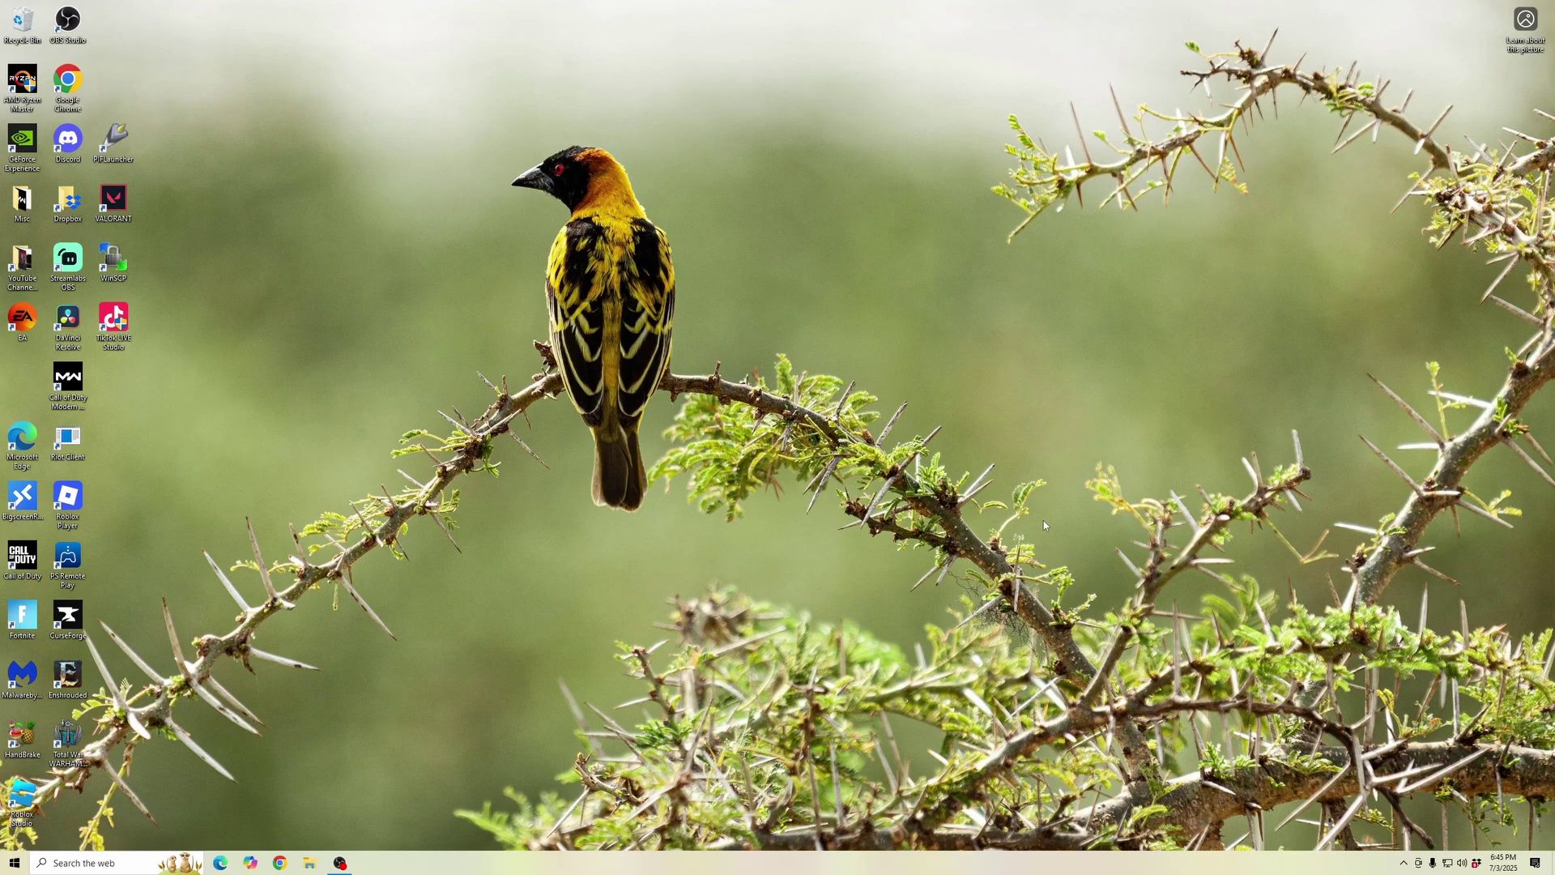
Step: Bring up the Run dialog from the Start button's shortcut menu, with 'prefetch' as the command
{"action": "key", "text": "super+r"}
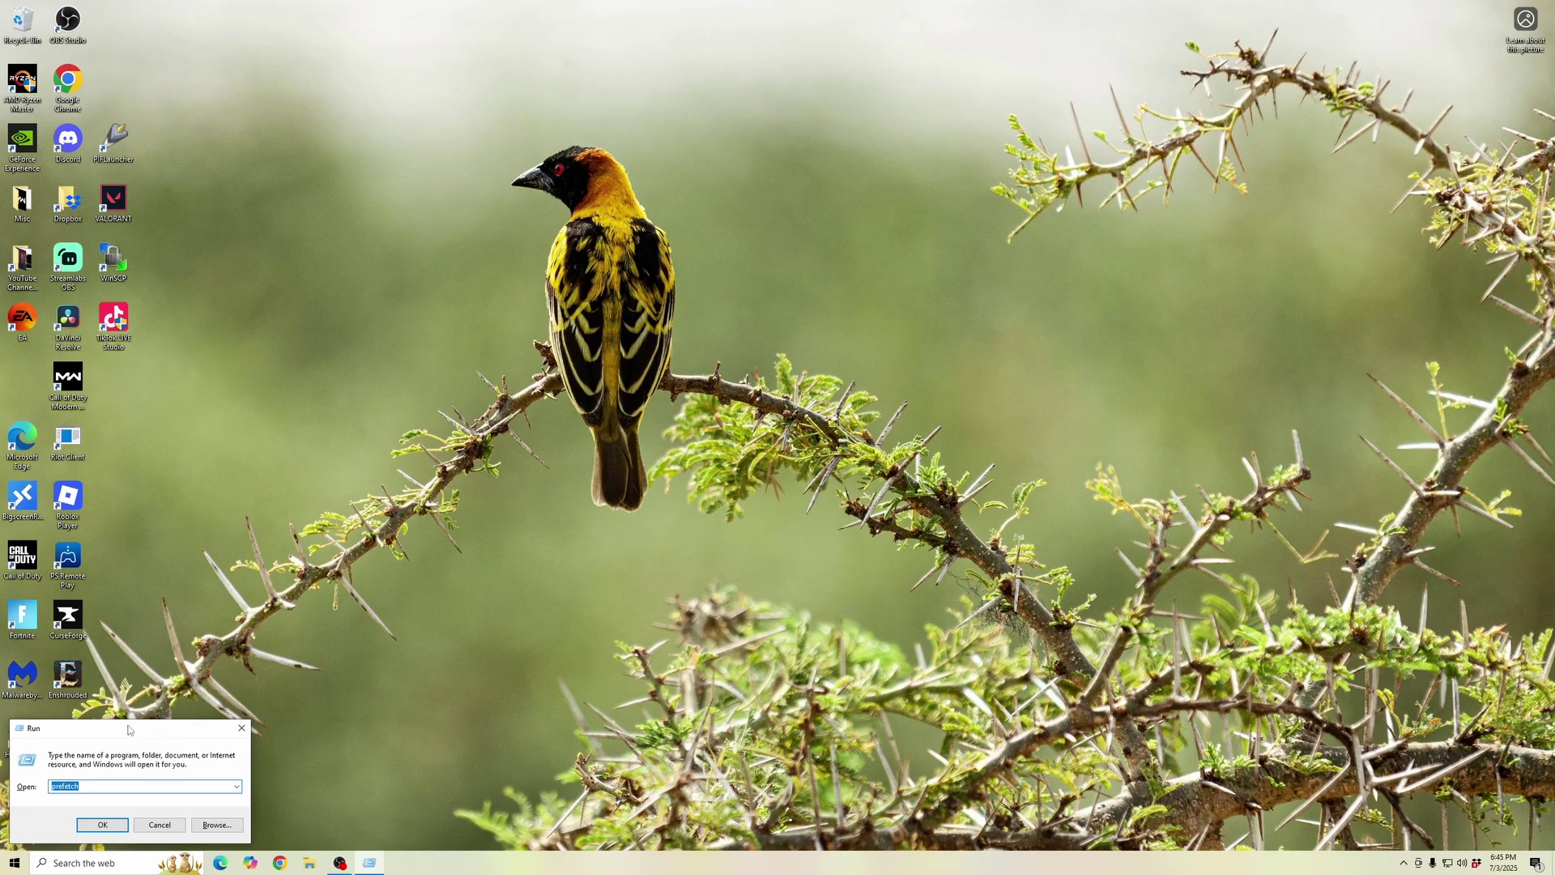
{"action": "right_click", "coordinate": [24, 859]}
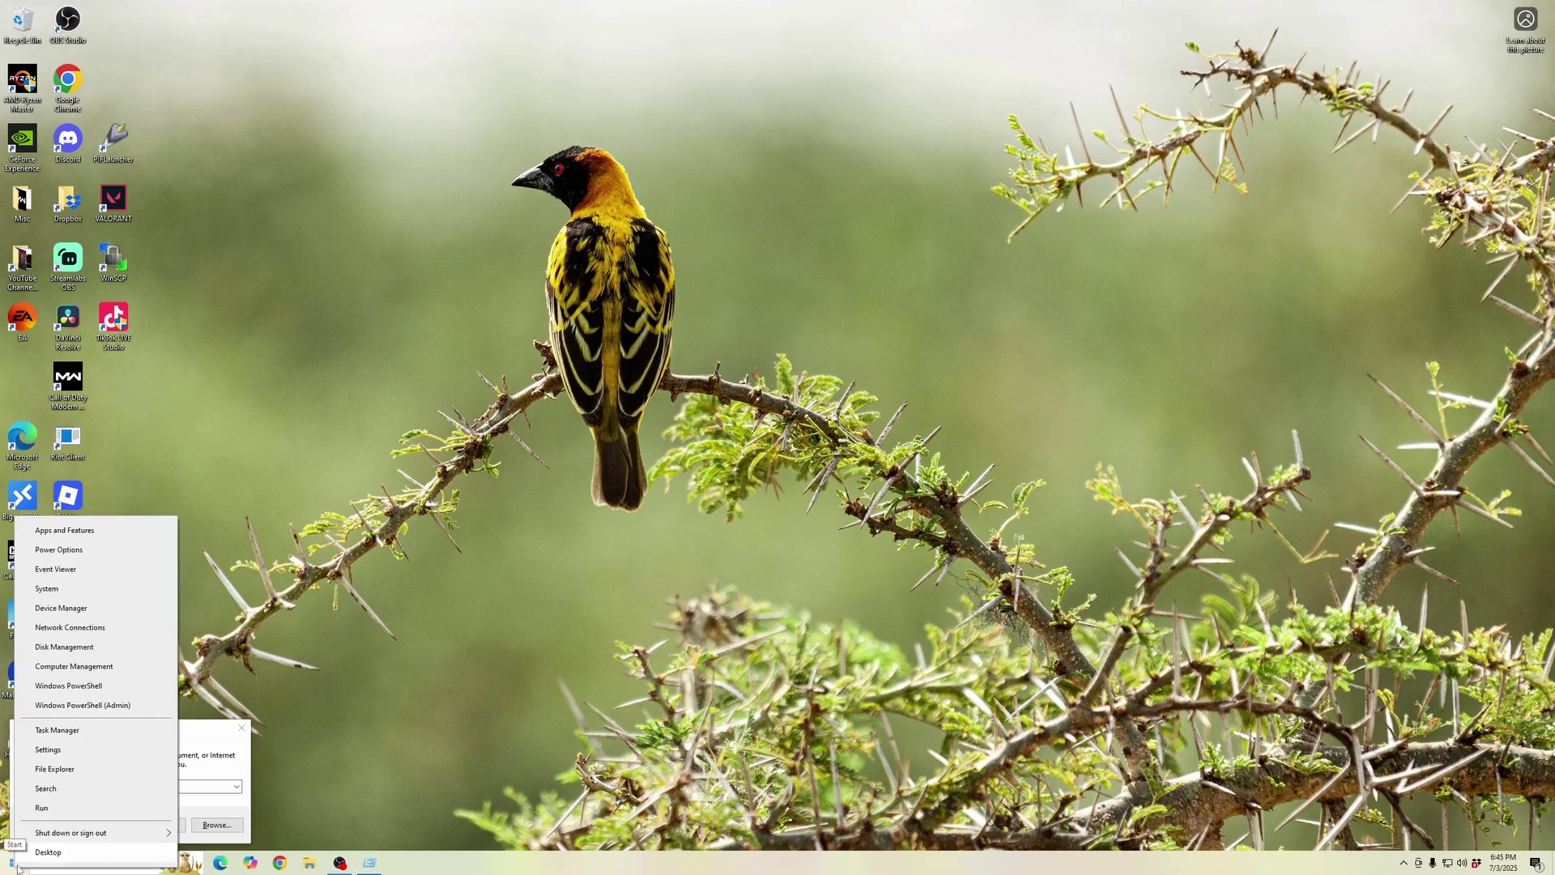
{"action": "left_click", "coordinate": [42, 808]}
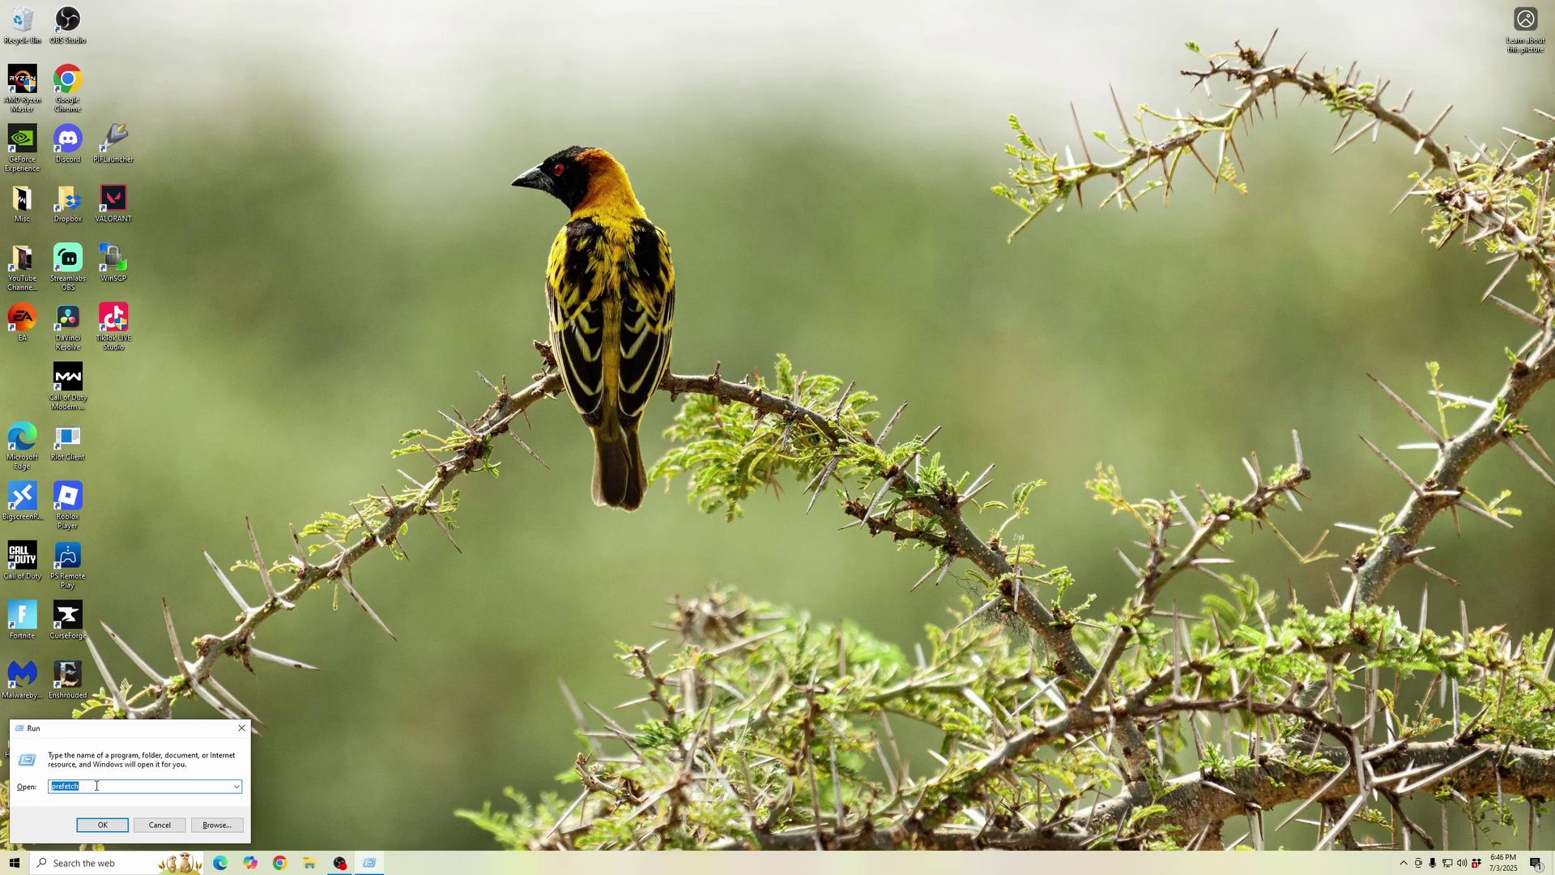
Step: Open the Prefetch folder, delete all 233 files except the two in use, and close it
{"action": "key", "text": "Return"}
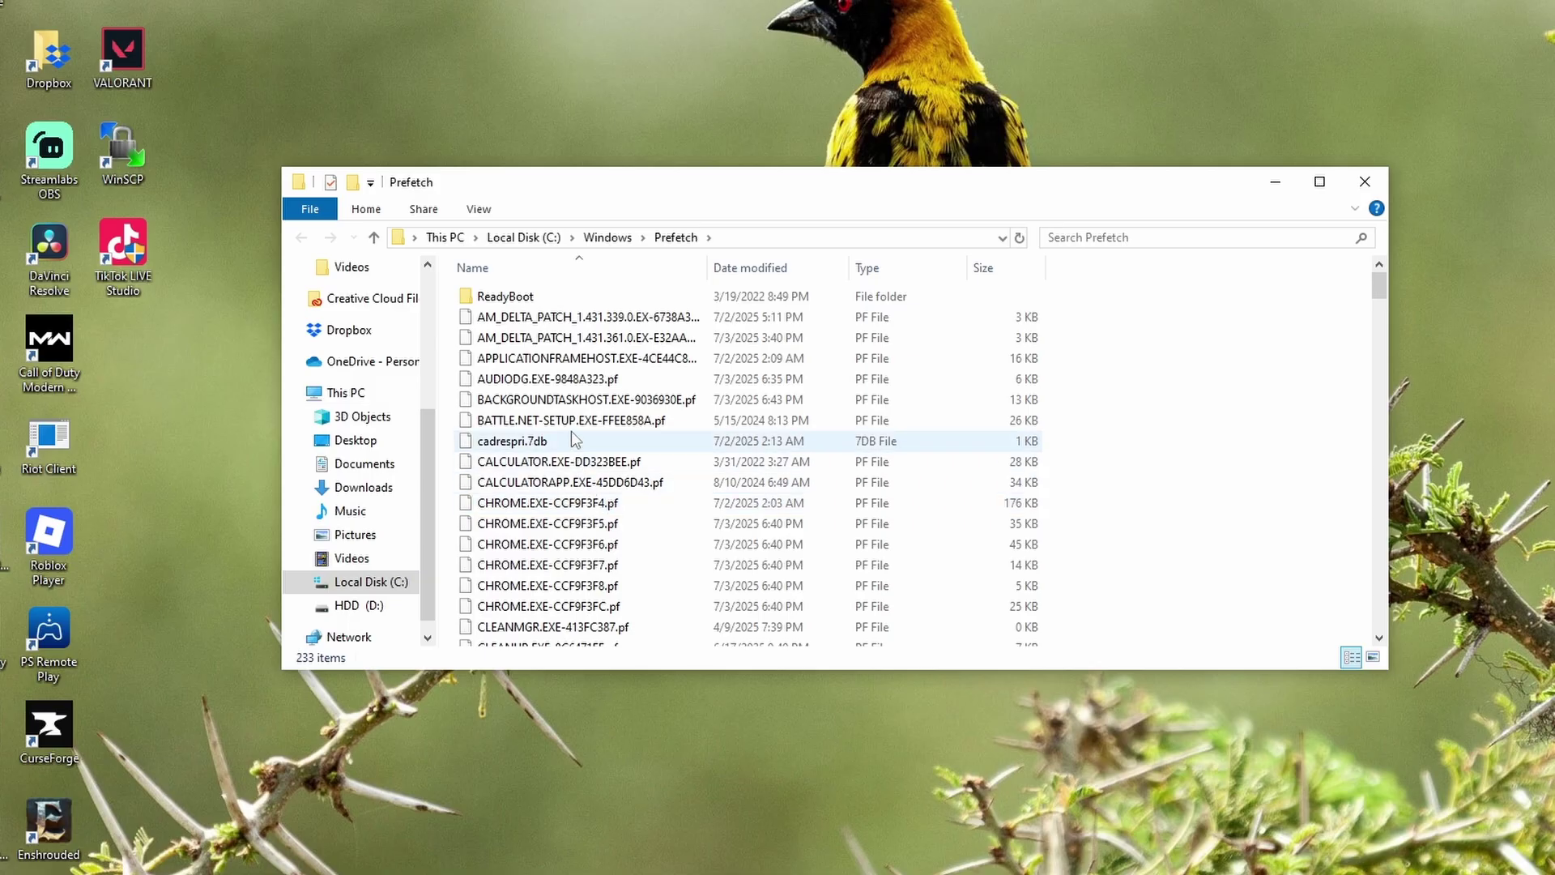
{"action": "left_click", "coordinate": [549, 486]}
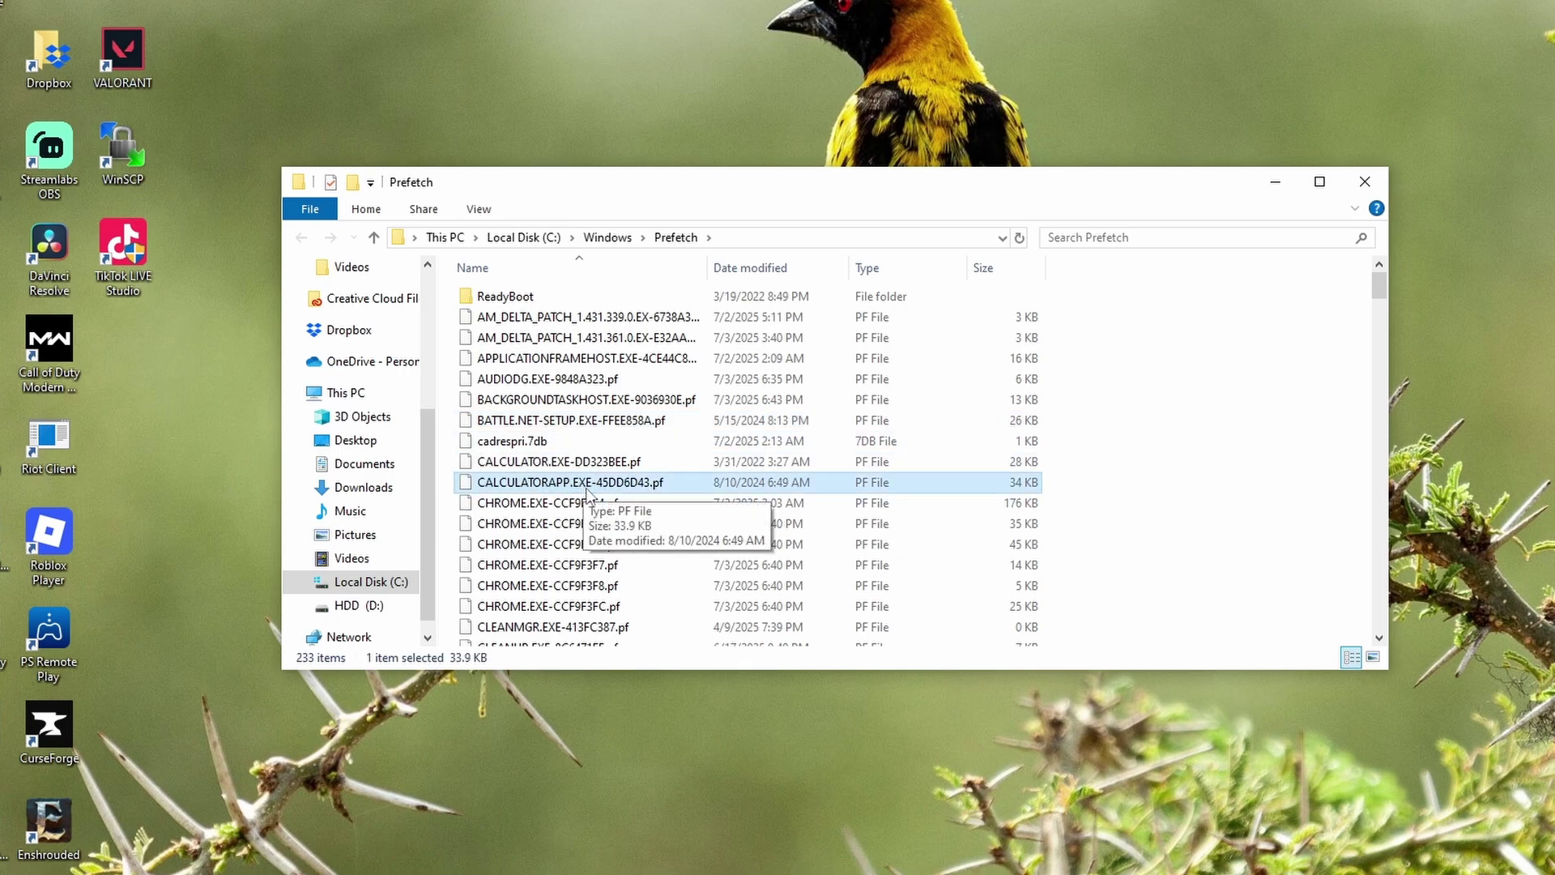
{"action": "key", "text": "ctrl+a"}
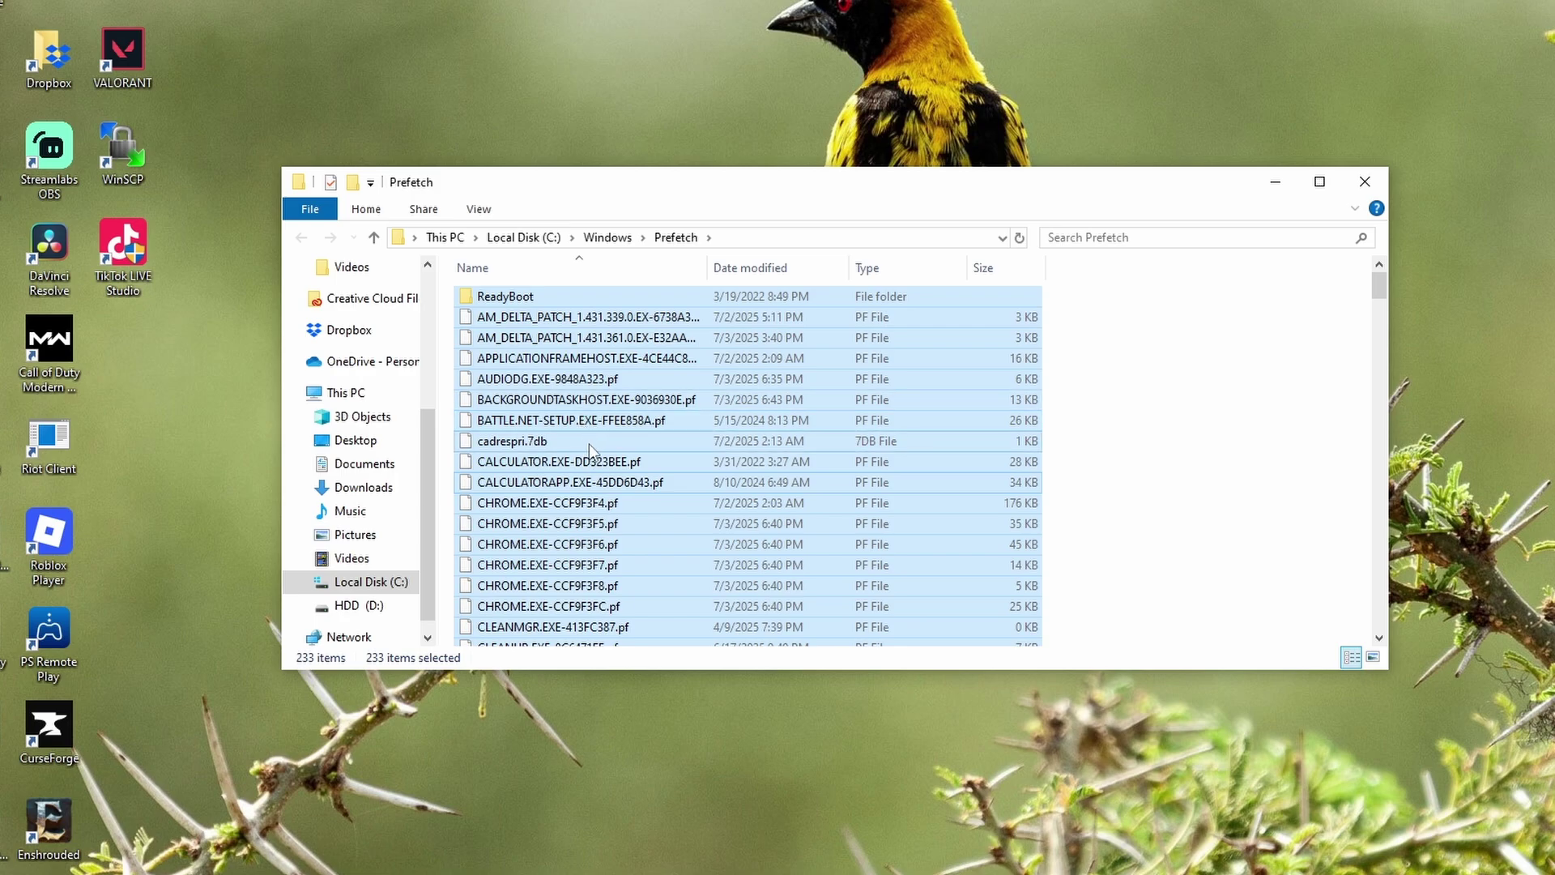
{"action": "key", "text": "Delete"}
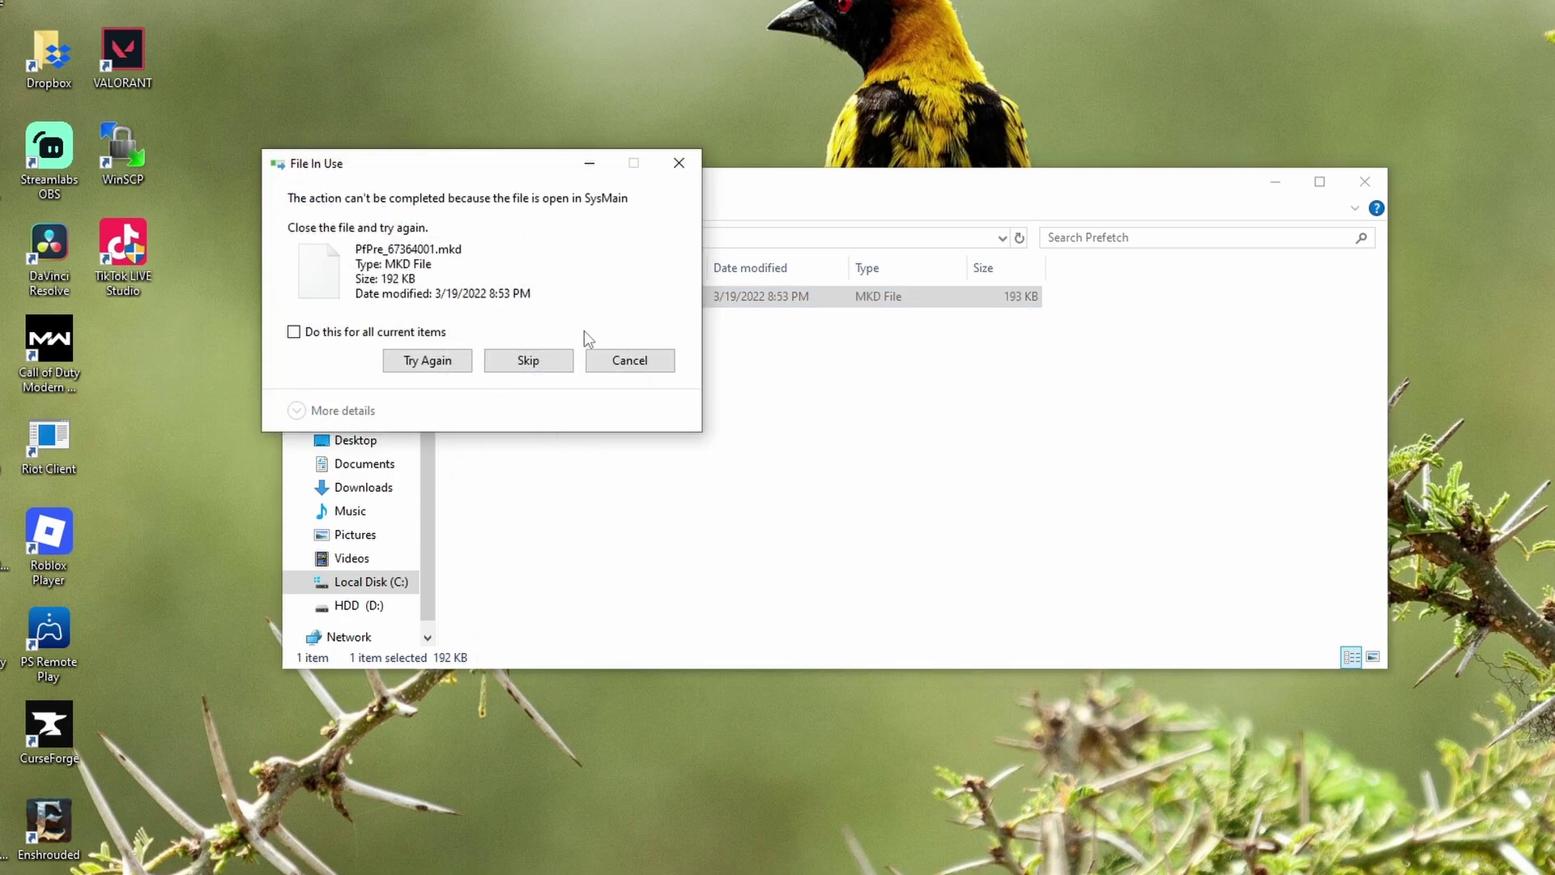
{"action": "left_click", "coordinate": [627, 360]}
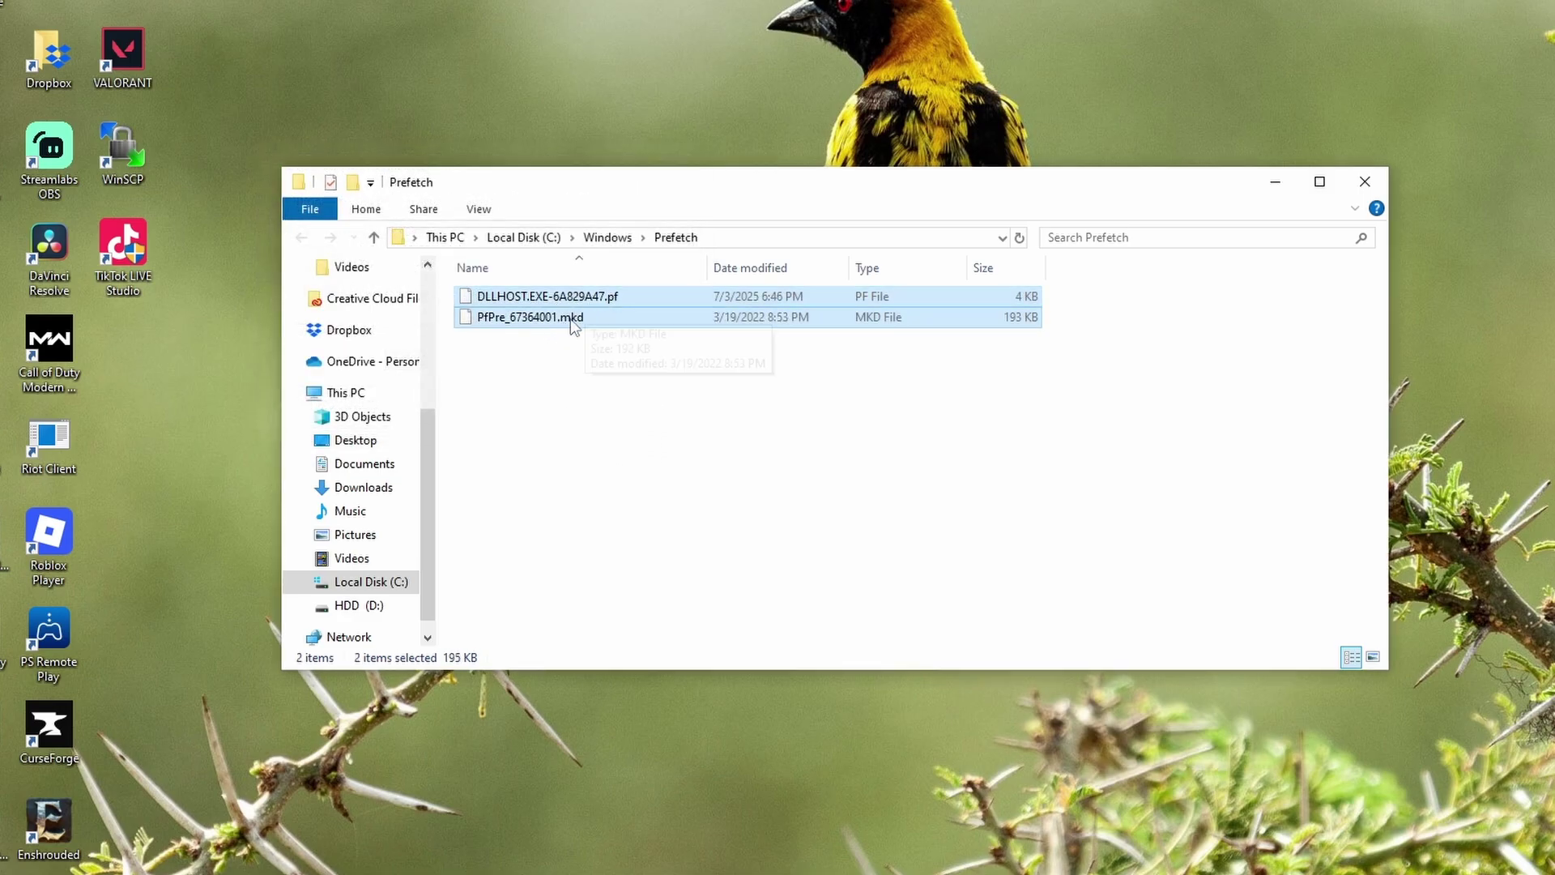
{"action": "left_click", "coordinate": [1366, 183]}
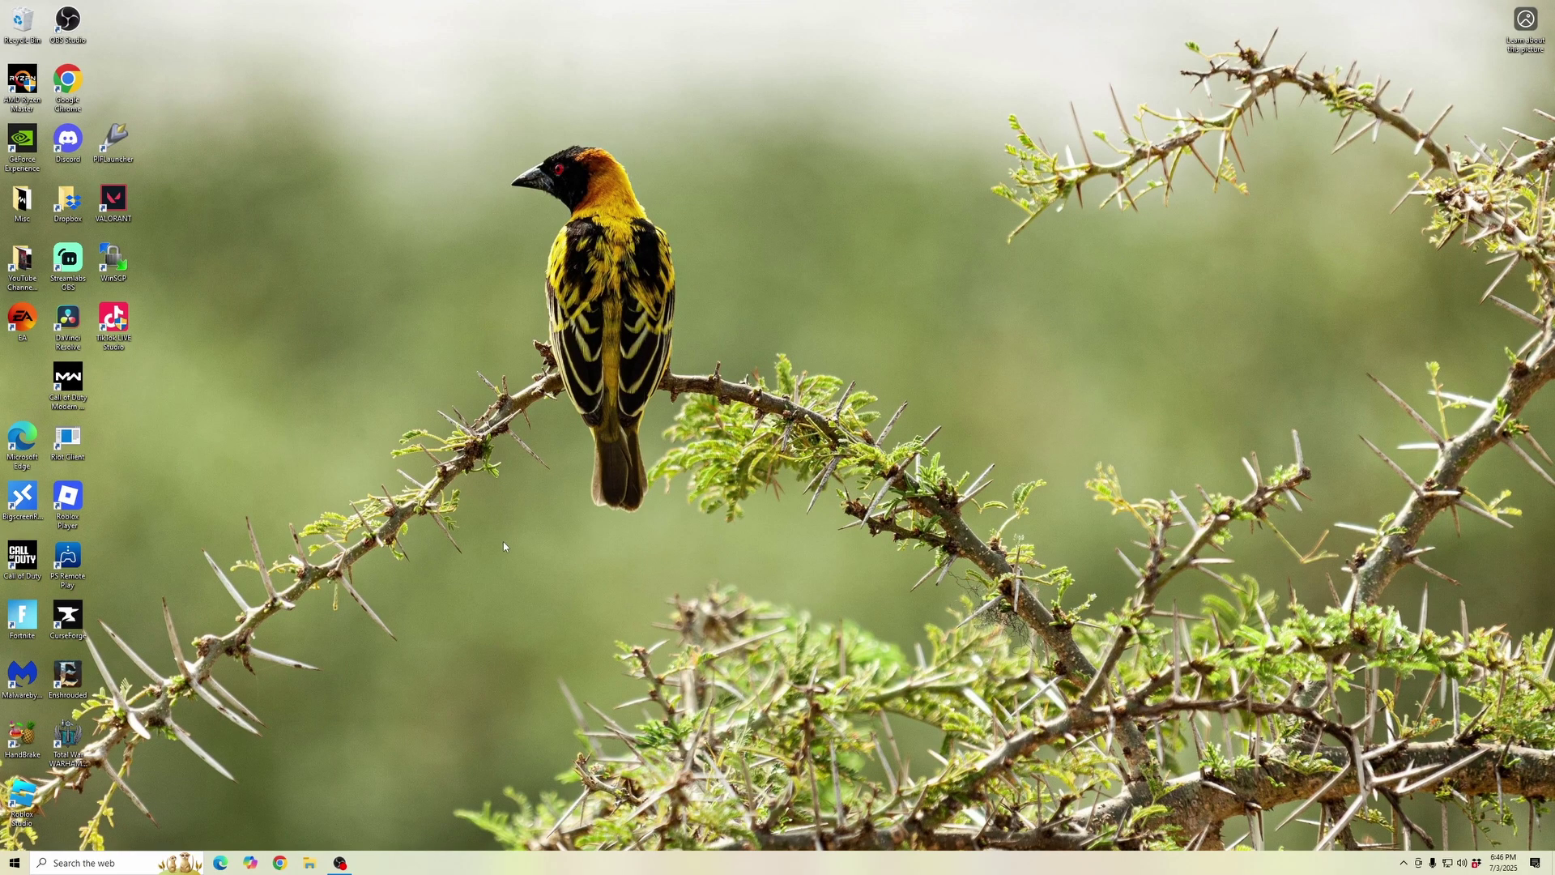
Step: Run 'temp' from the Run dialog to open the Windows Temp folder
{"action": "key", "text": "super+r"}
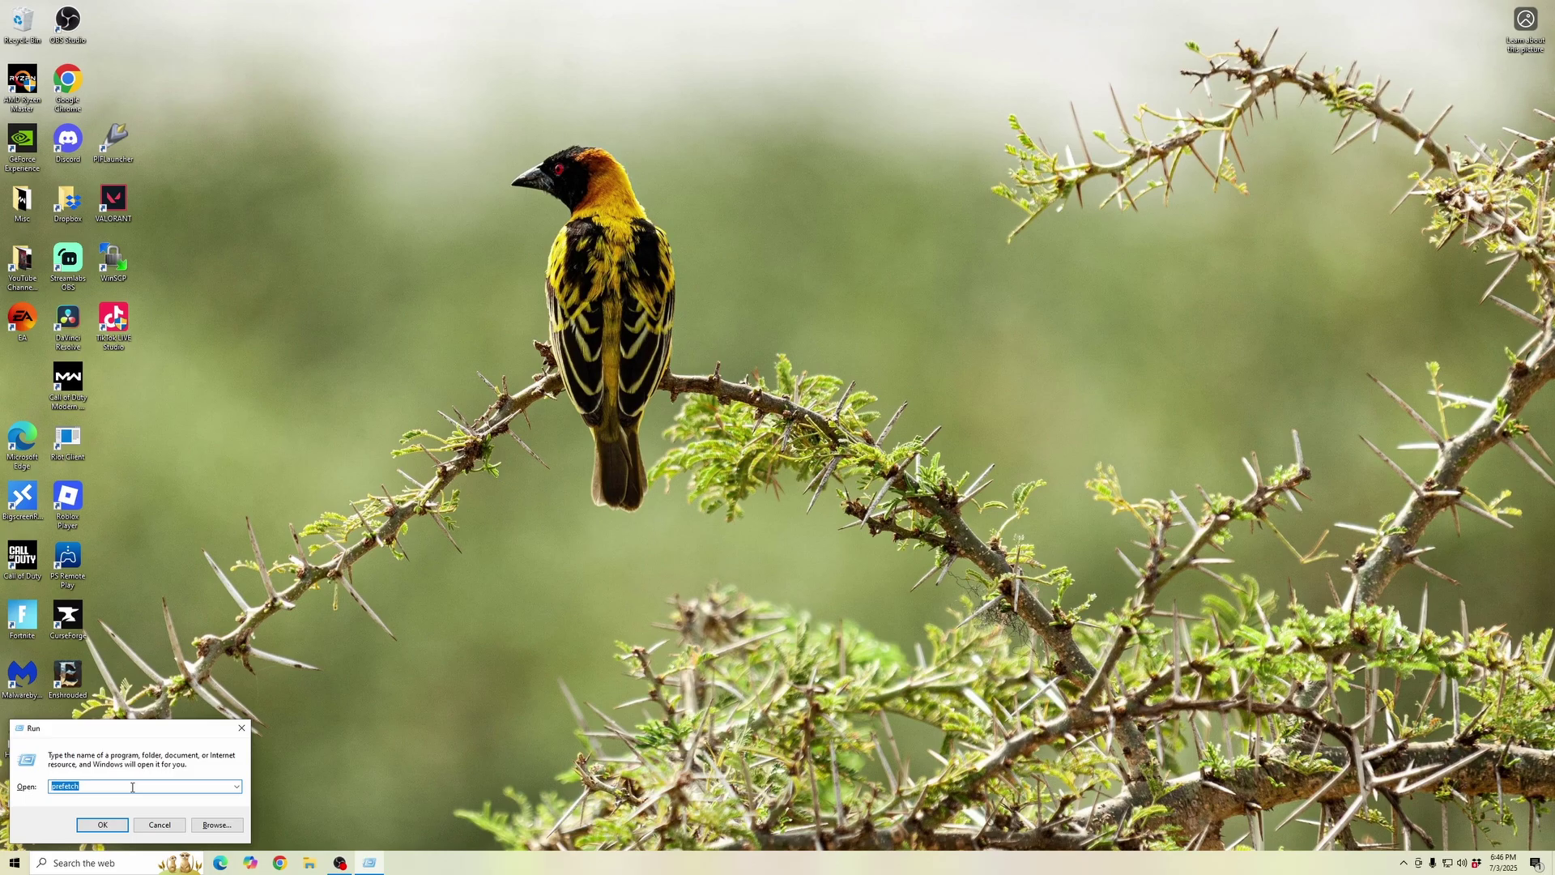
{"action": "type", "text": "temp"}
{"action": "key", "text": "Return"}
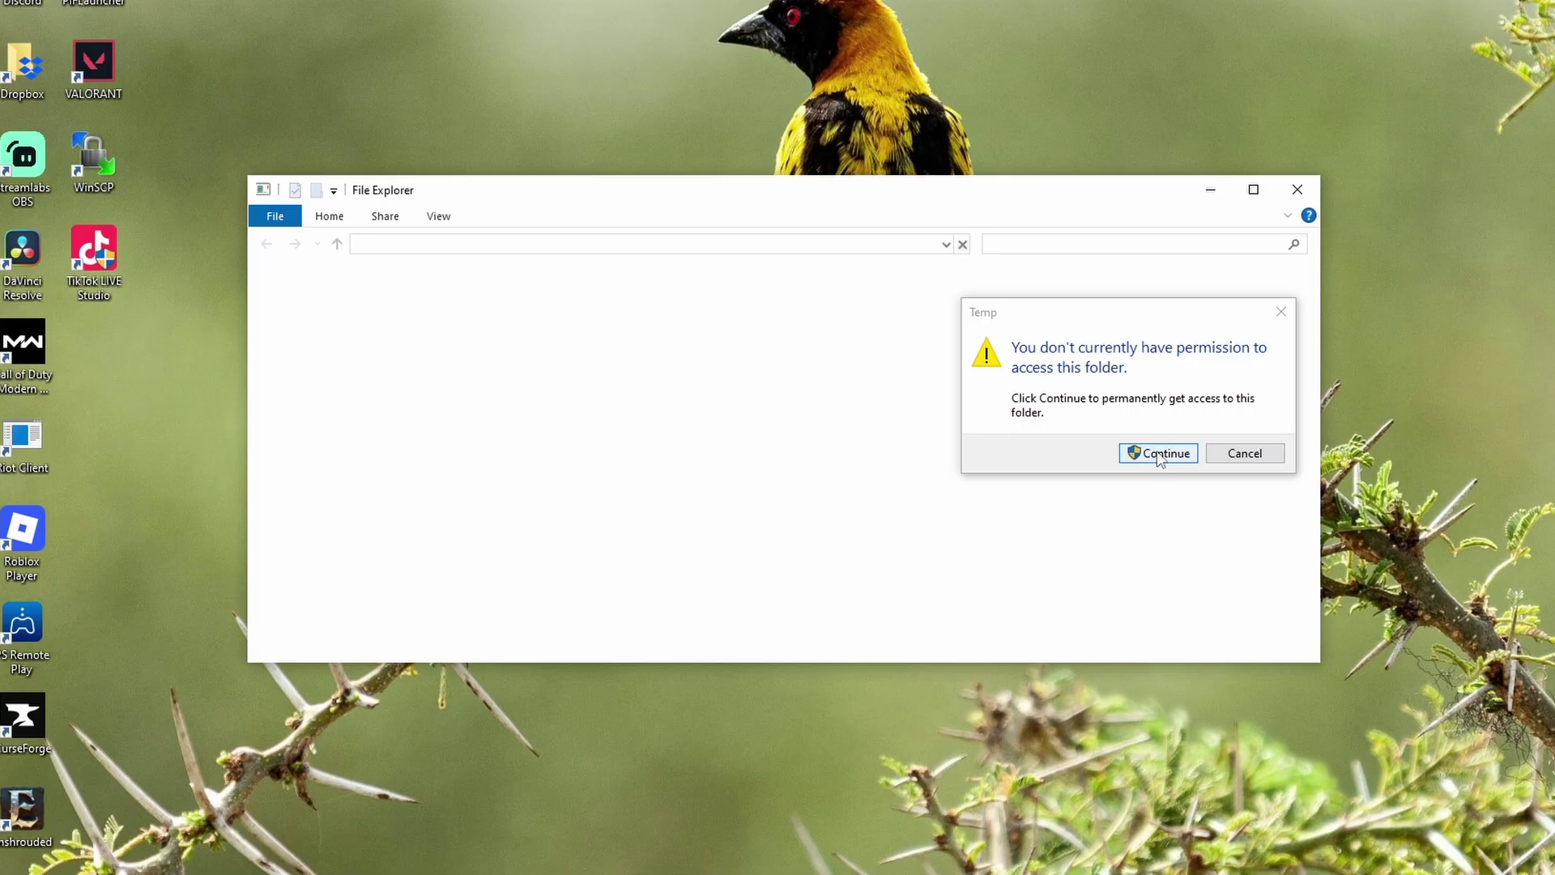
Step: Grant folder access, then select and delete all nine items in the Windows Temp folder
{"action": "left_click", "coordinate": [1160, 454]}
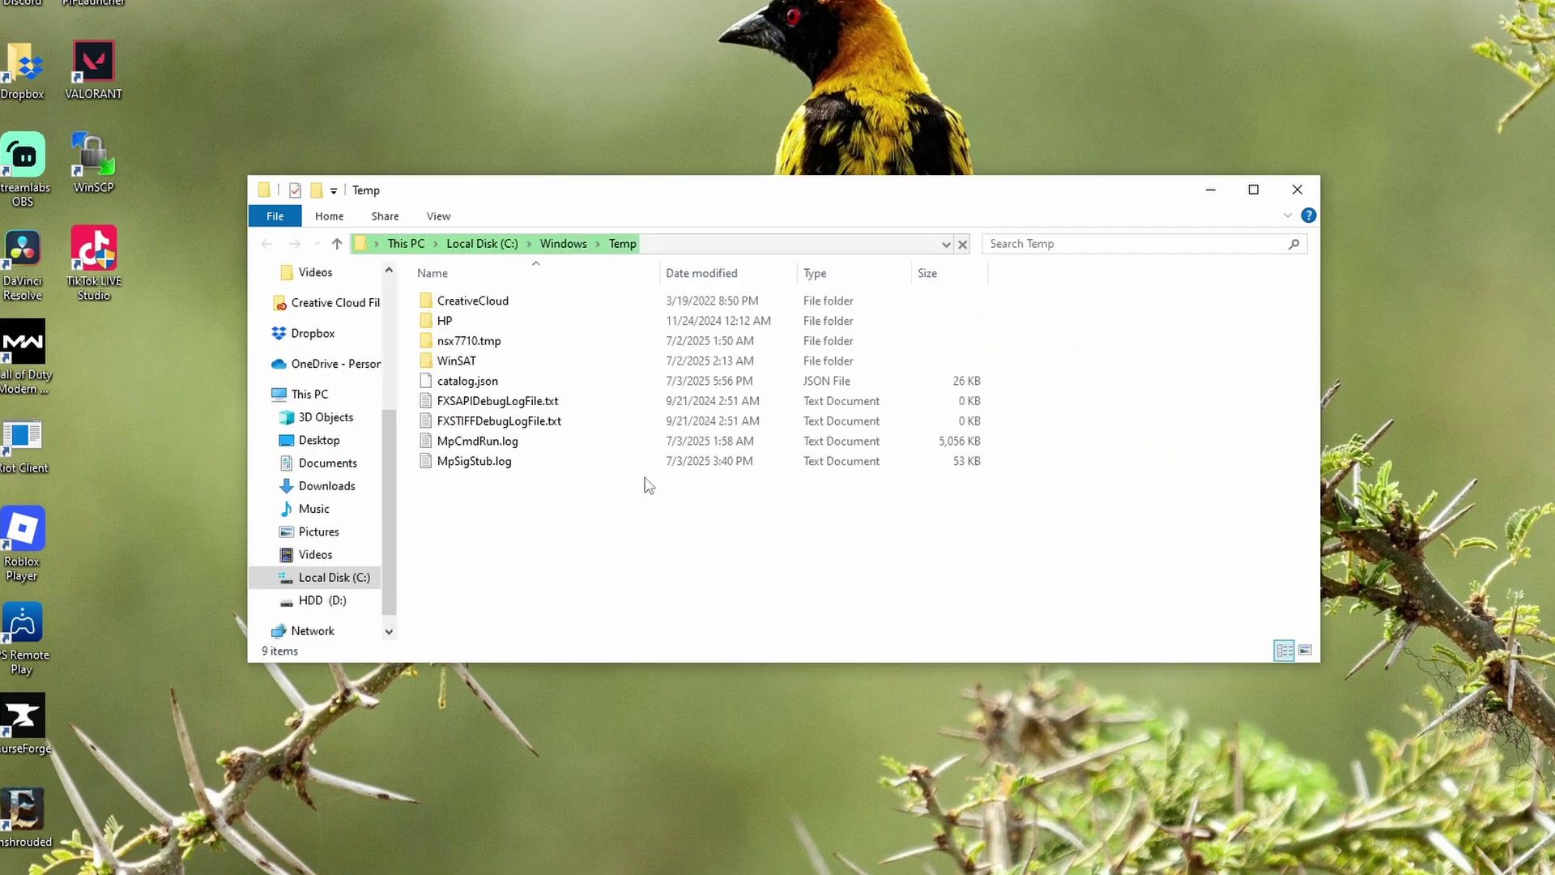
{"action": "left_click", "coordinate": [498, 405]}
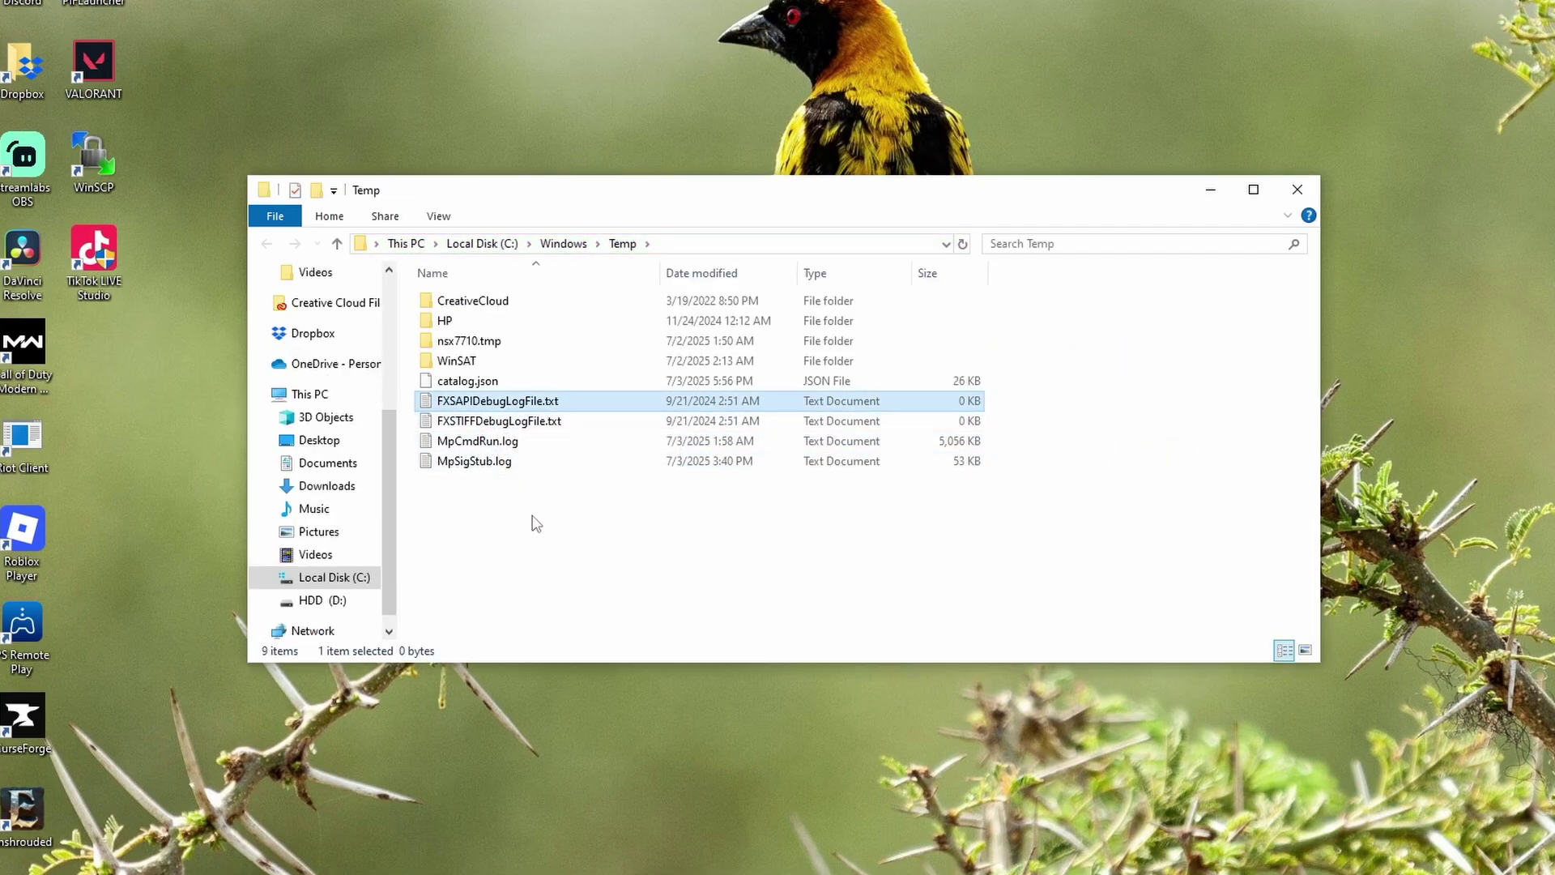
{"action": "key", "text": "ctrl+a"}
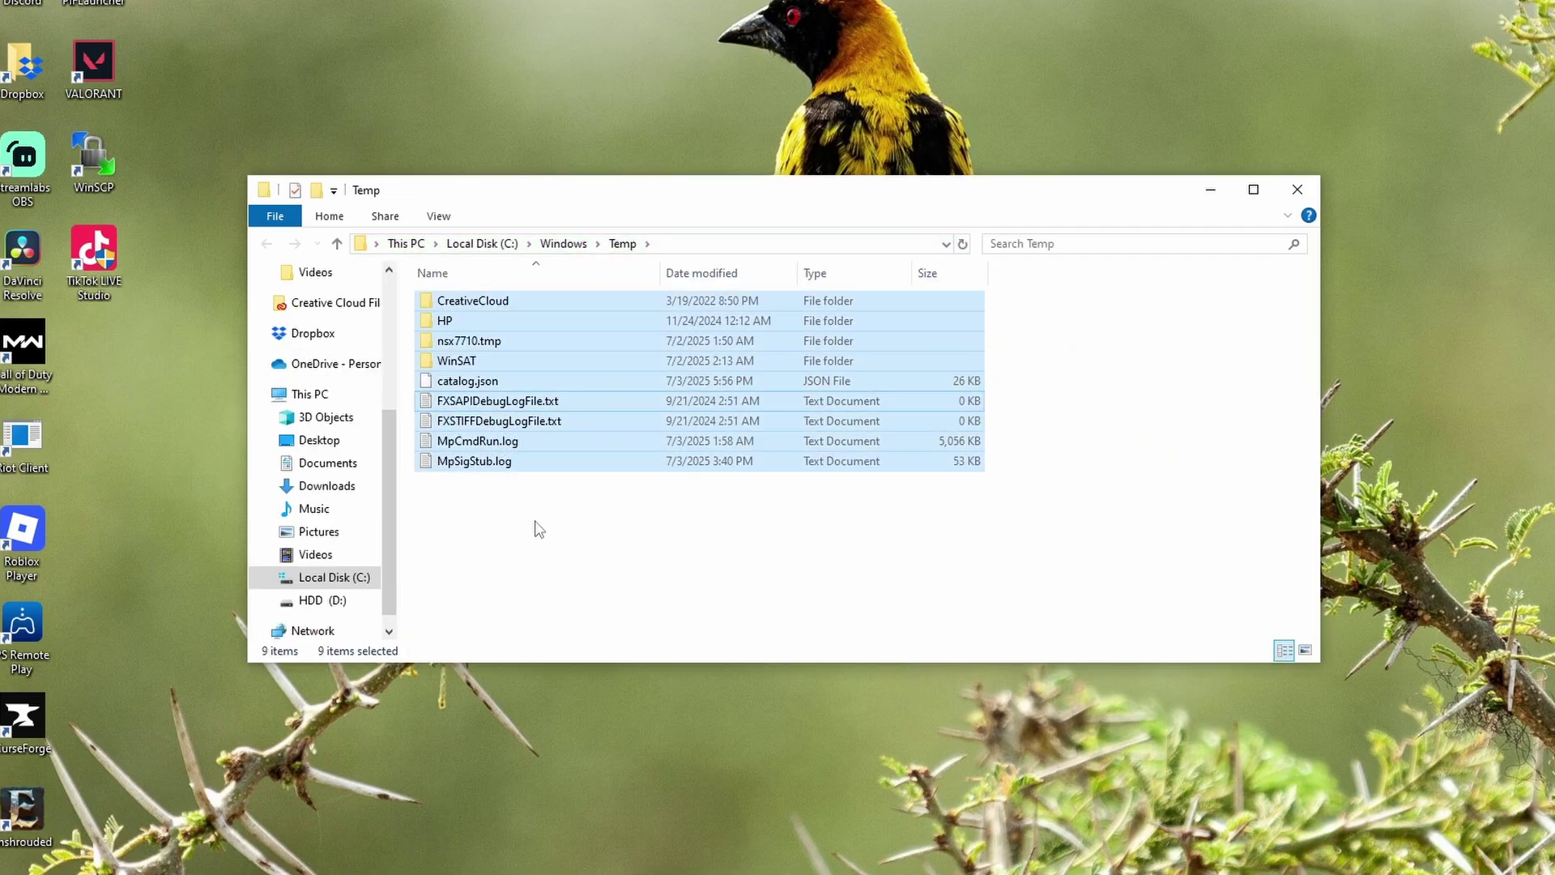
{"action": "key", "text": "Delete"}
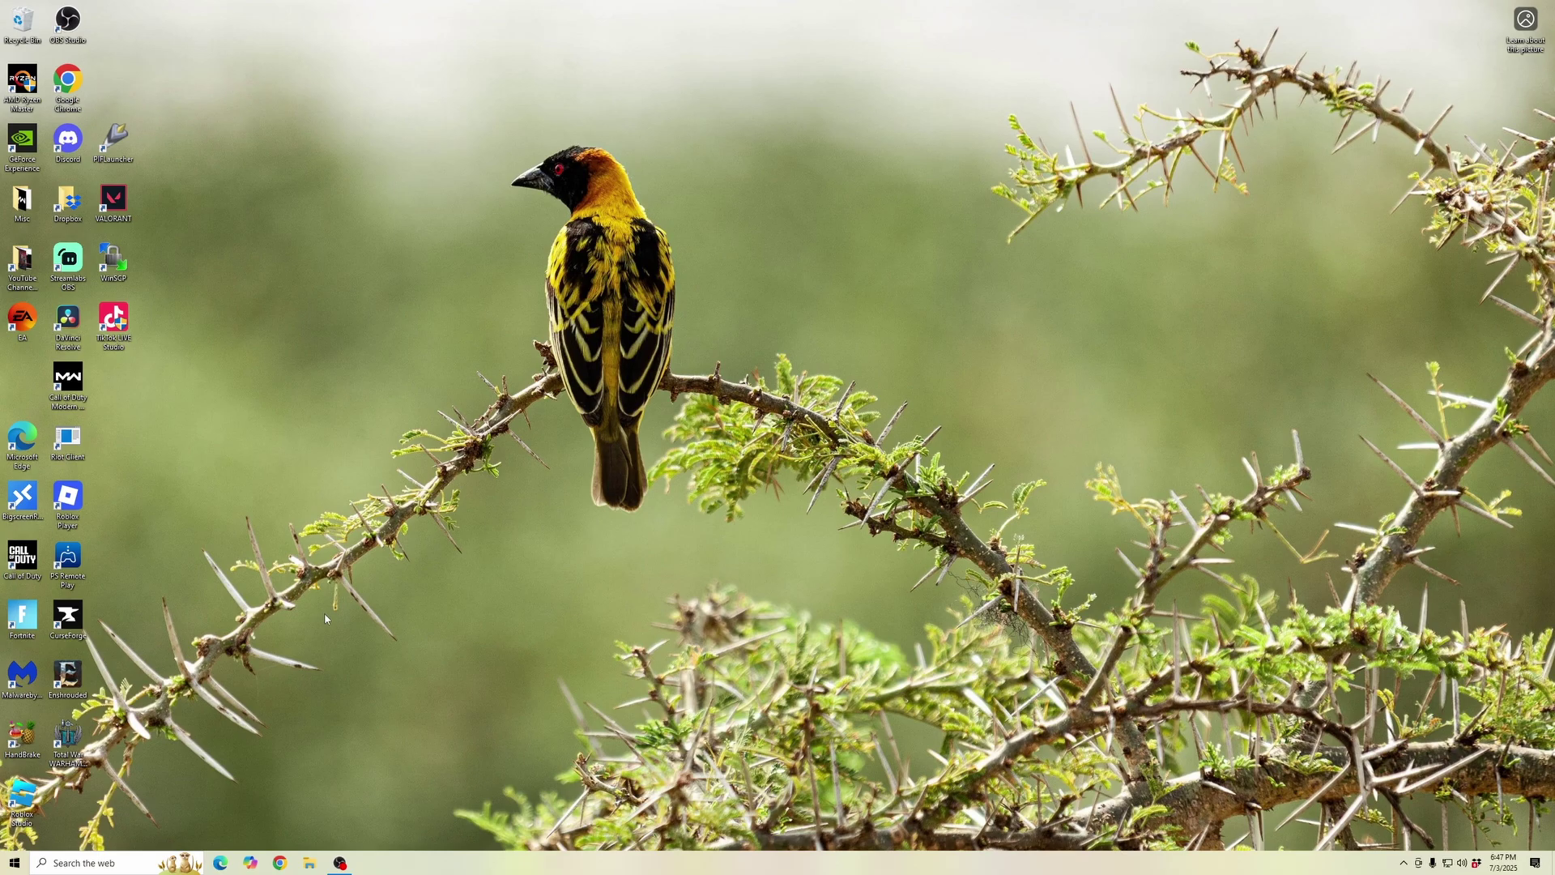
Step: Open the Run dialog and enter '%temp%' for the user's Temp folder
{"action": "key", "text": "super+r"}
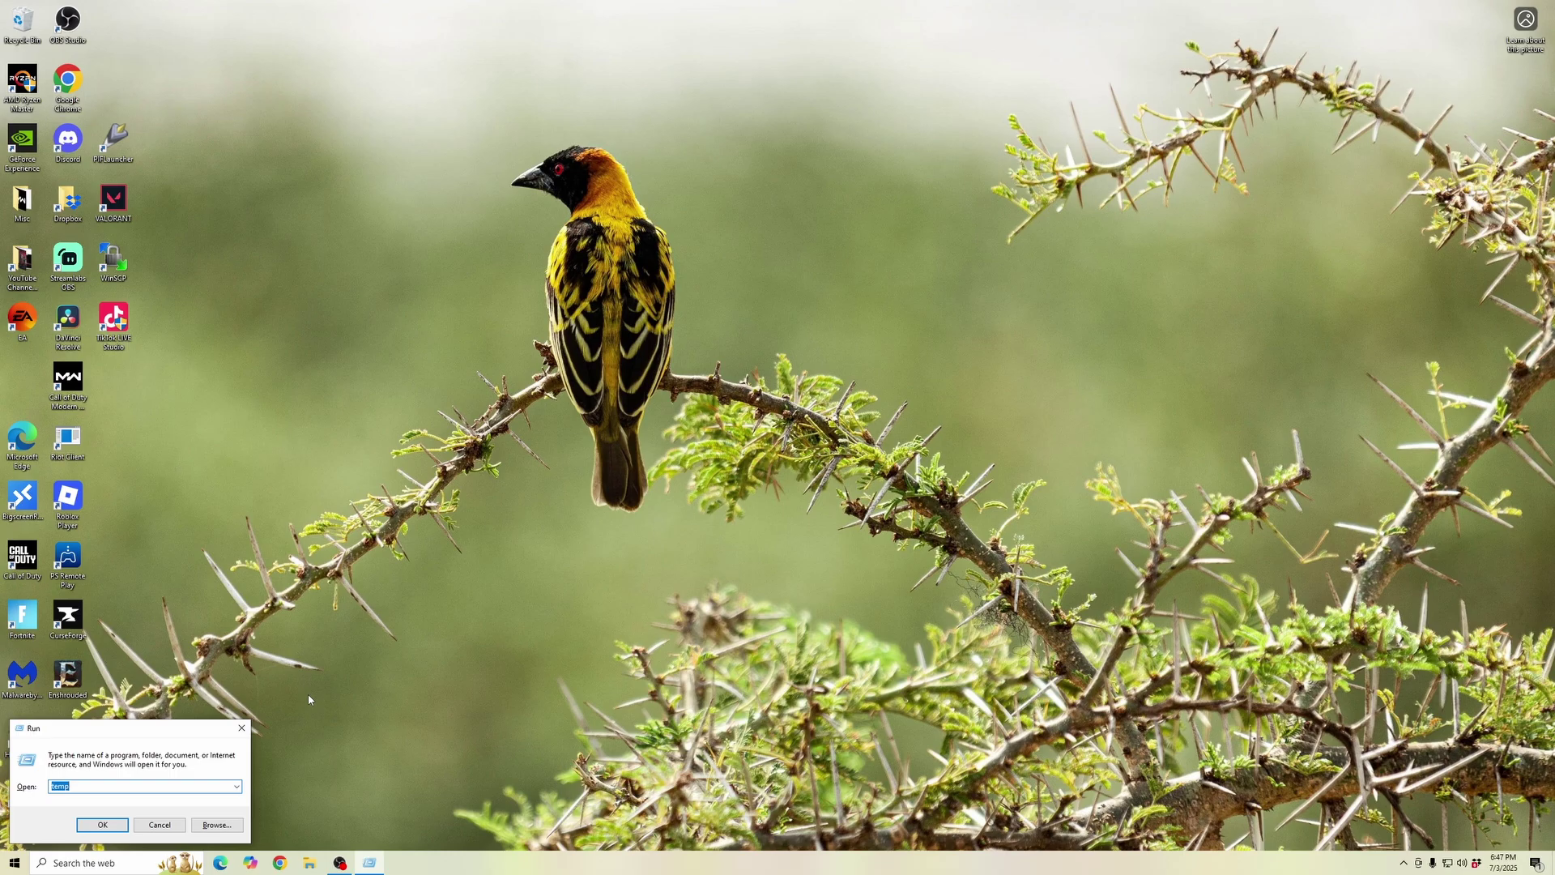
{"action": "type", "text": "%t"}
Step: Open the user %temp% folder and delete all 102 items, skipping files still in use
{"action": "key", "text": "Return"}
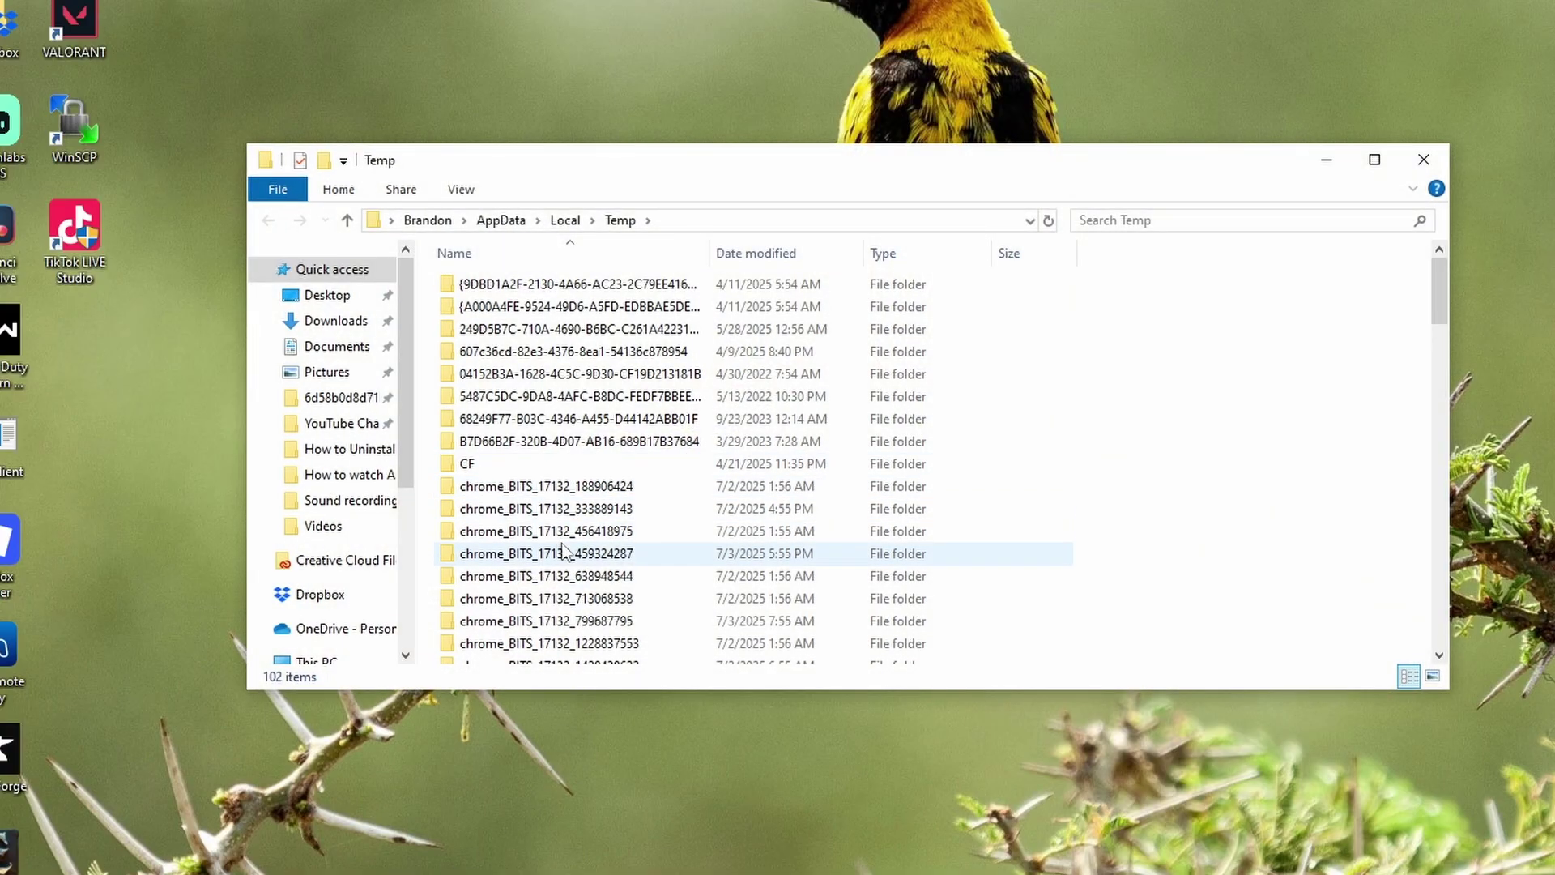
{"action": "left_click", "coordinate": [575, 421]}
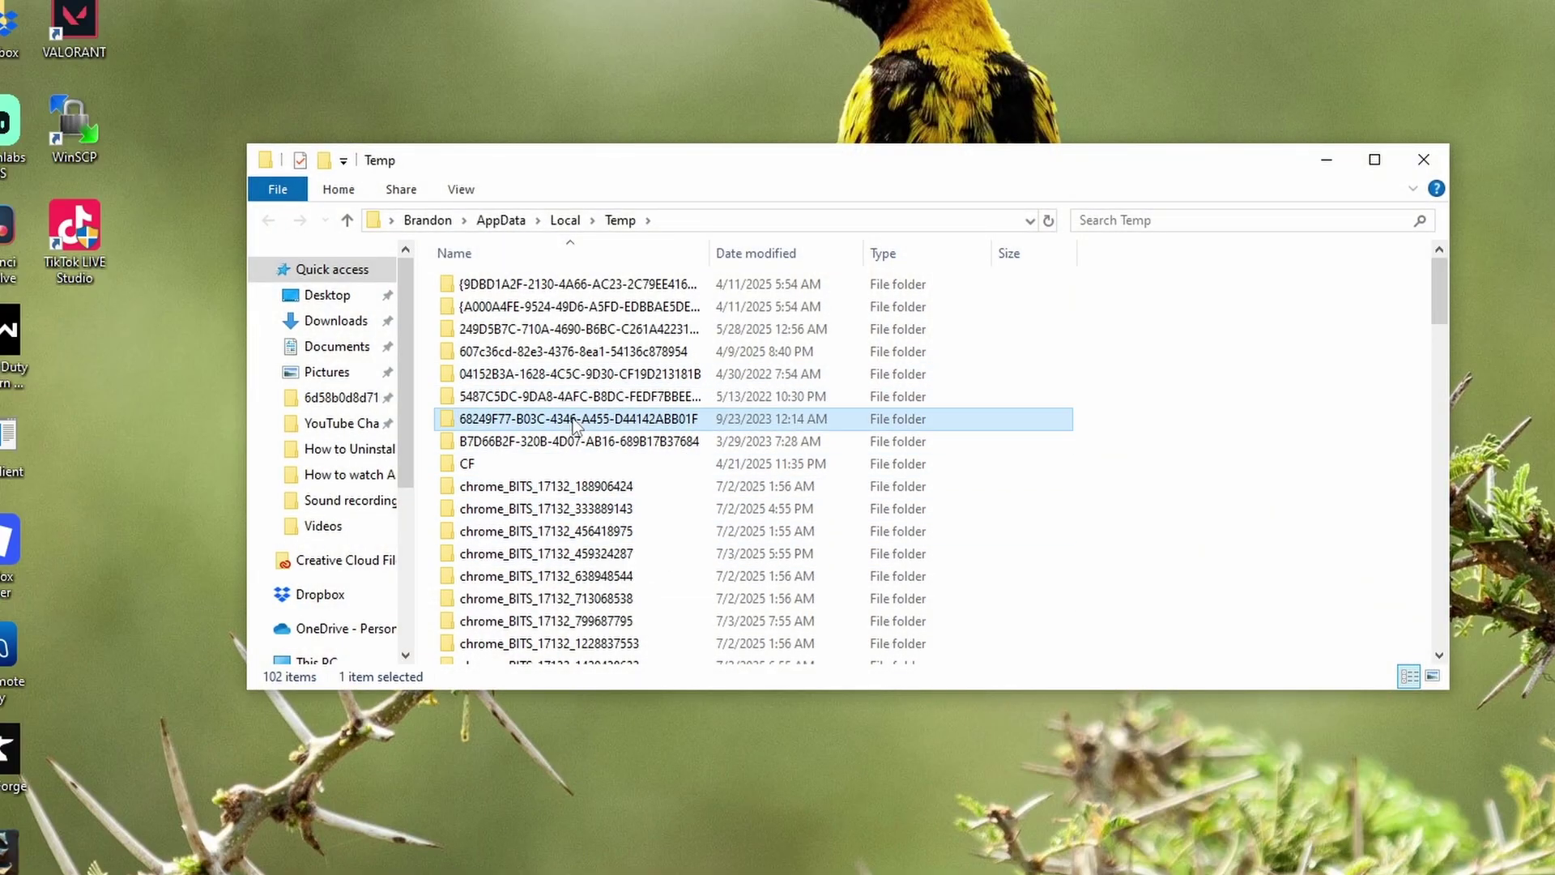
{"action": "key", "text": "ctrl+a"}
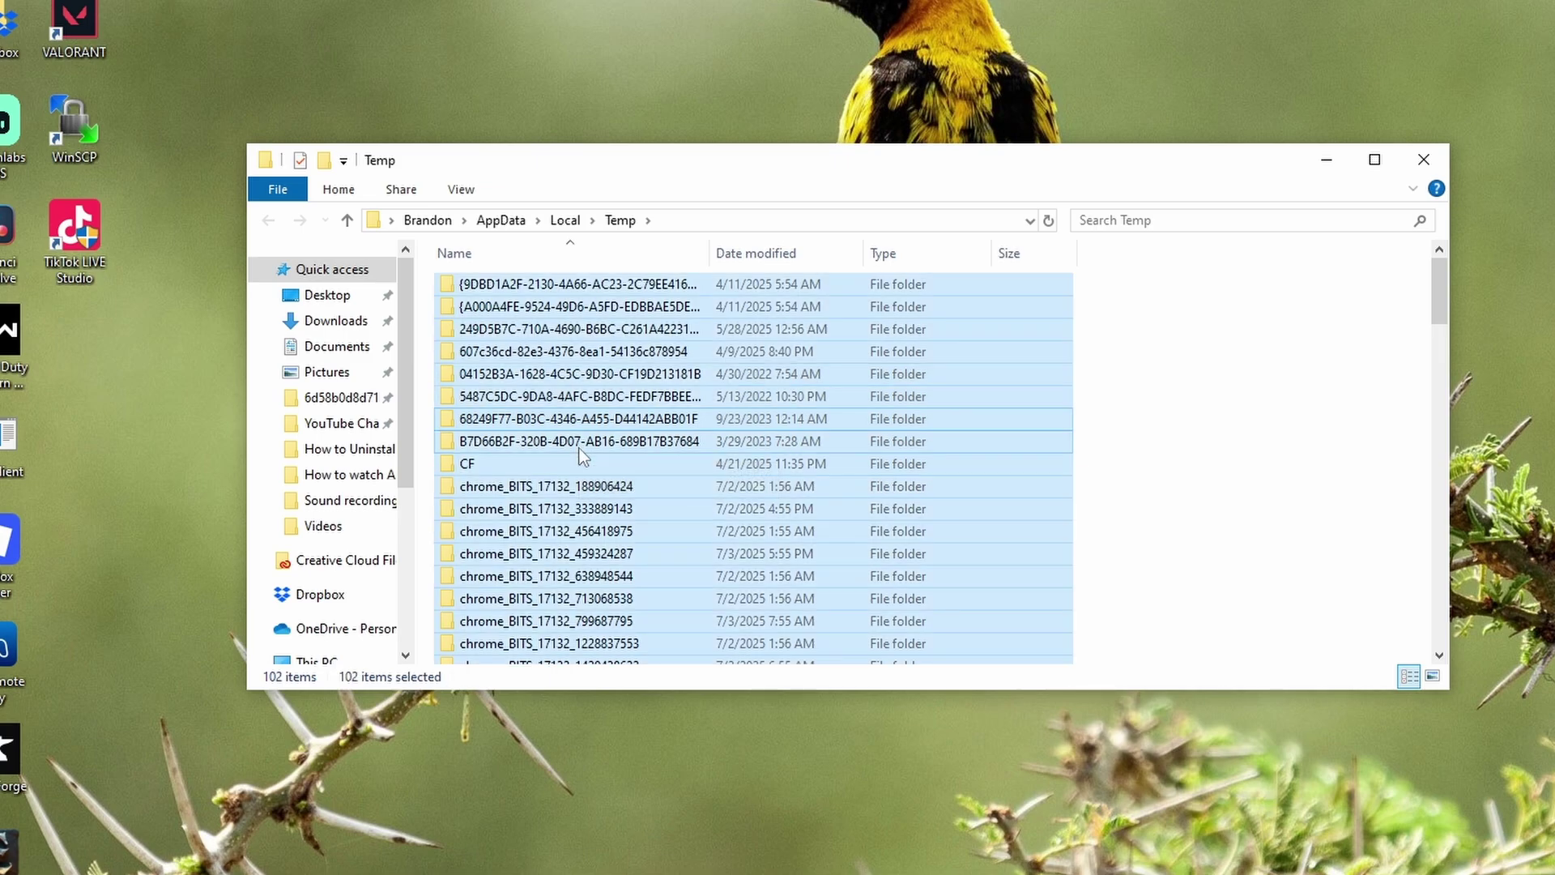
{"action": "key", "text": "Delete"}
{"action": "key", "text": "Return"}
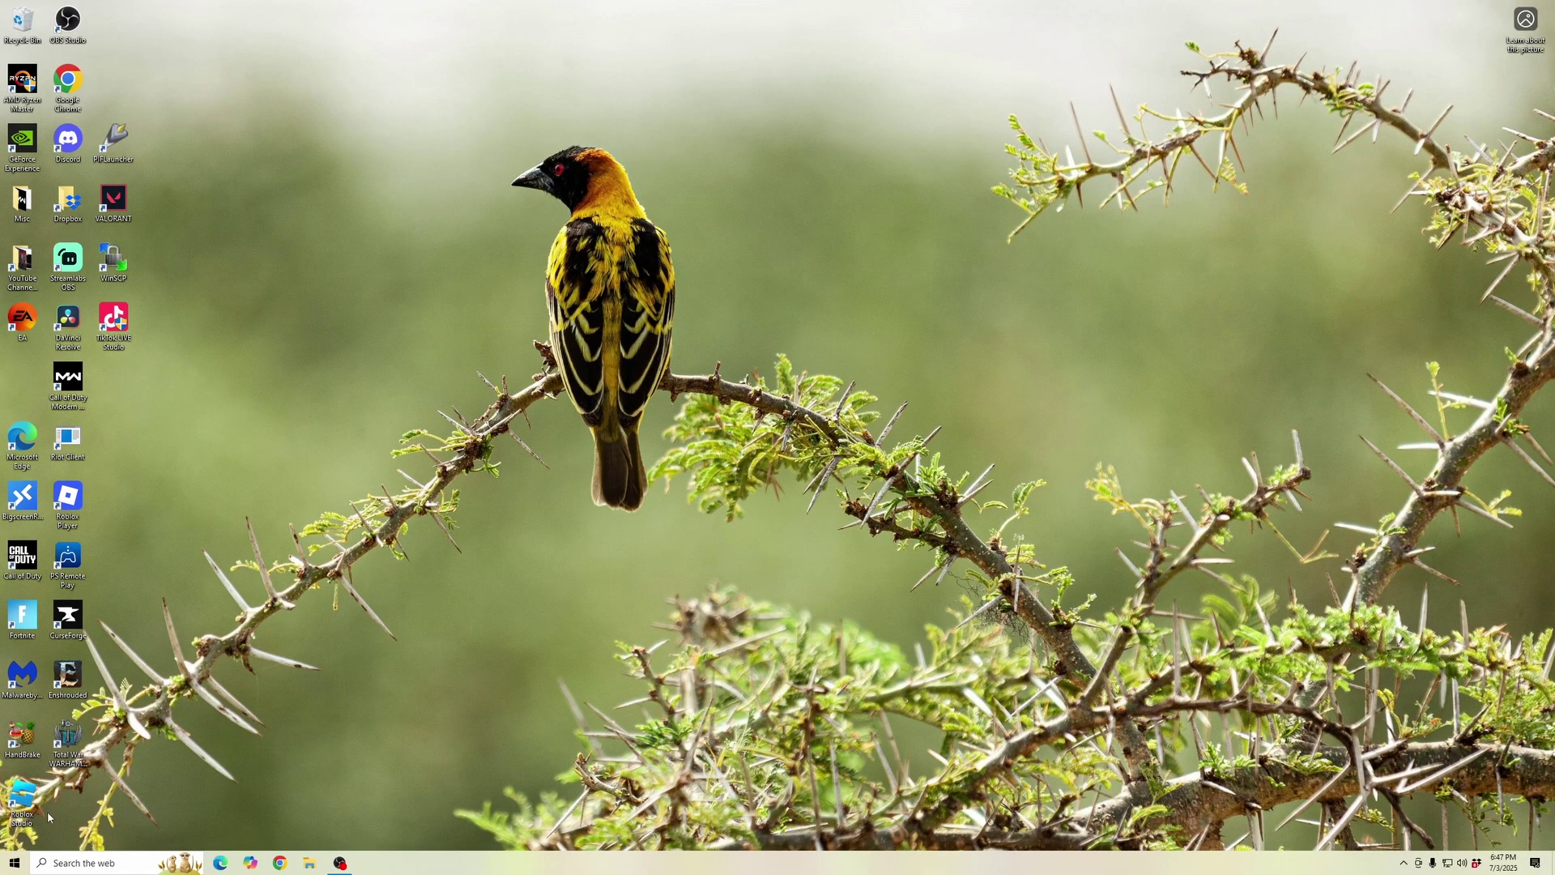
Step: Open a file window from Start > Documents and switch to This PC to show the drives
{"action": "left_click", "coordinate": [15, 862]}
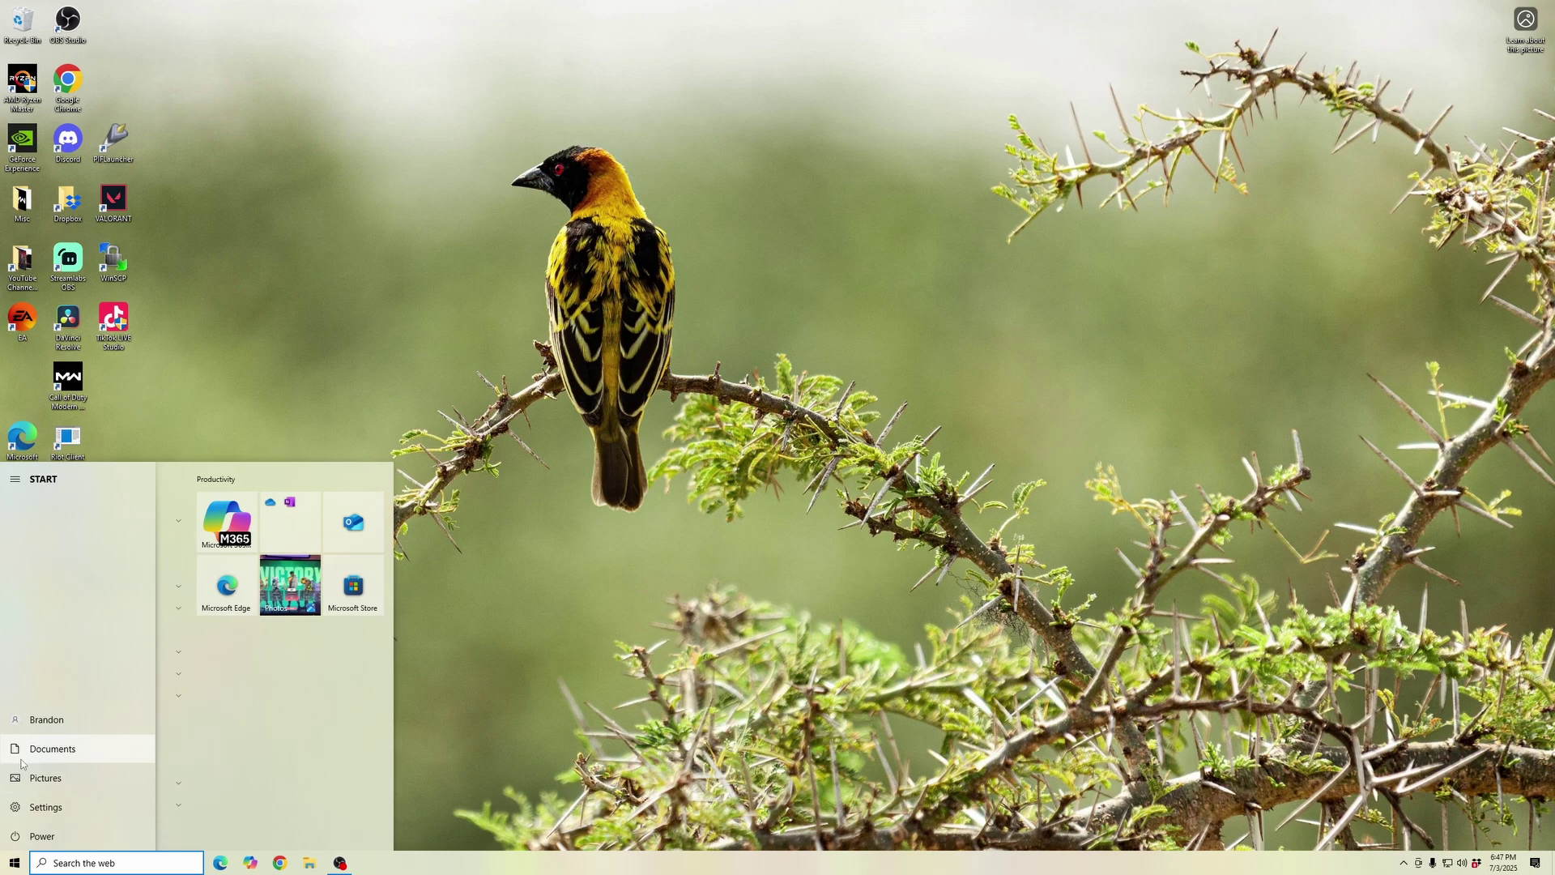
{"action": "left_click", "coordinate": [22, 760]}
{"action": "left_click", "coordinate": [256, 410]}
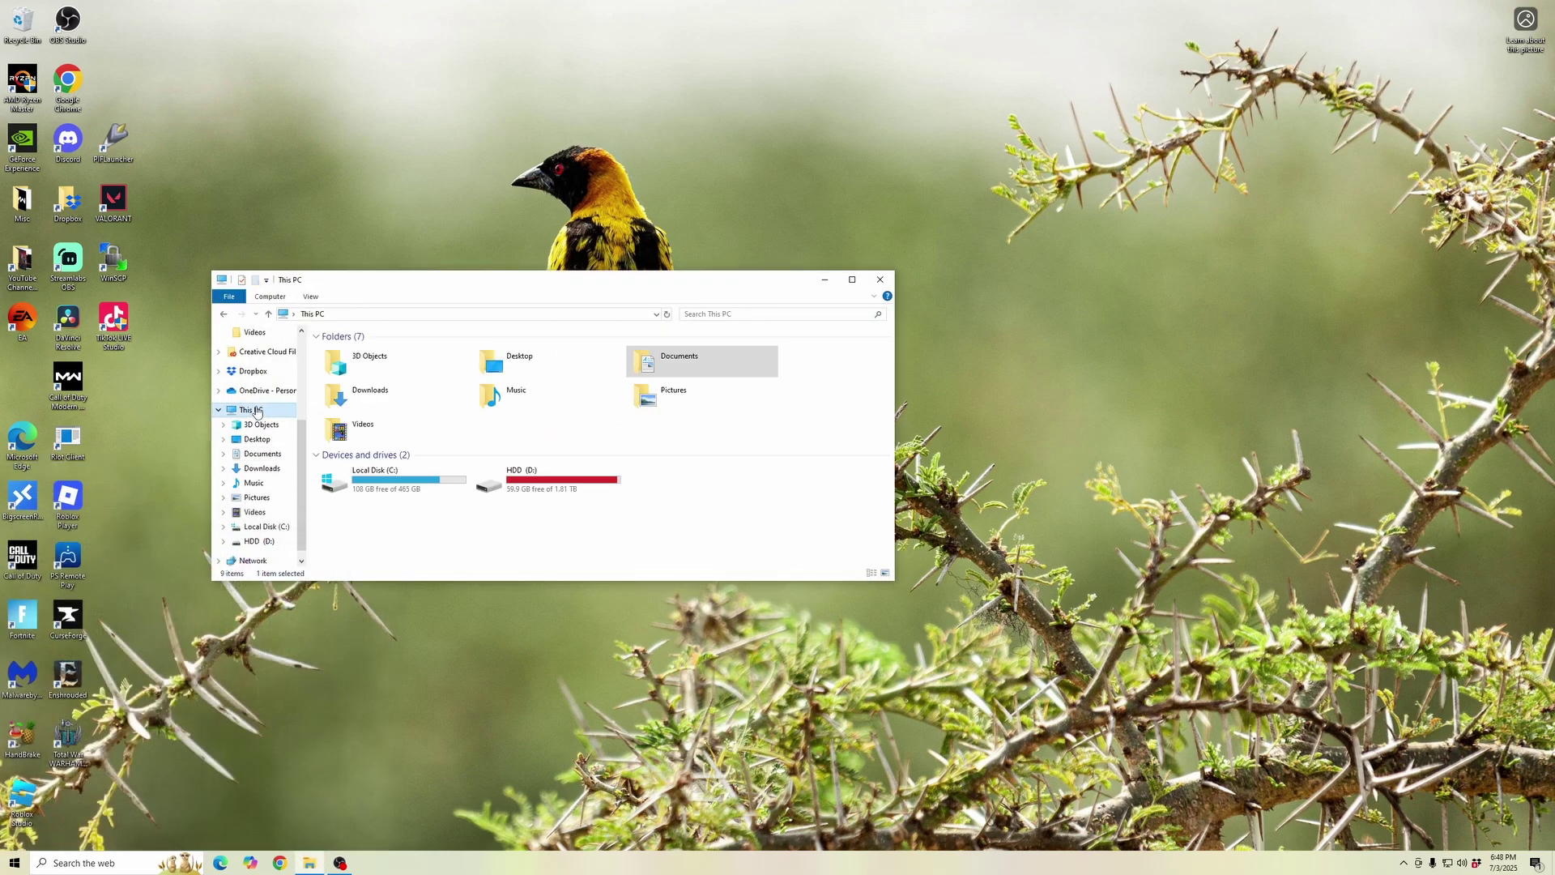
Step: Browse C: > Windows into SoftwareDistribution and select its five items, including DataStore and Download
{"action": "left_click", "coordinate": [260, 529]}
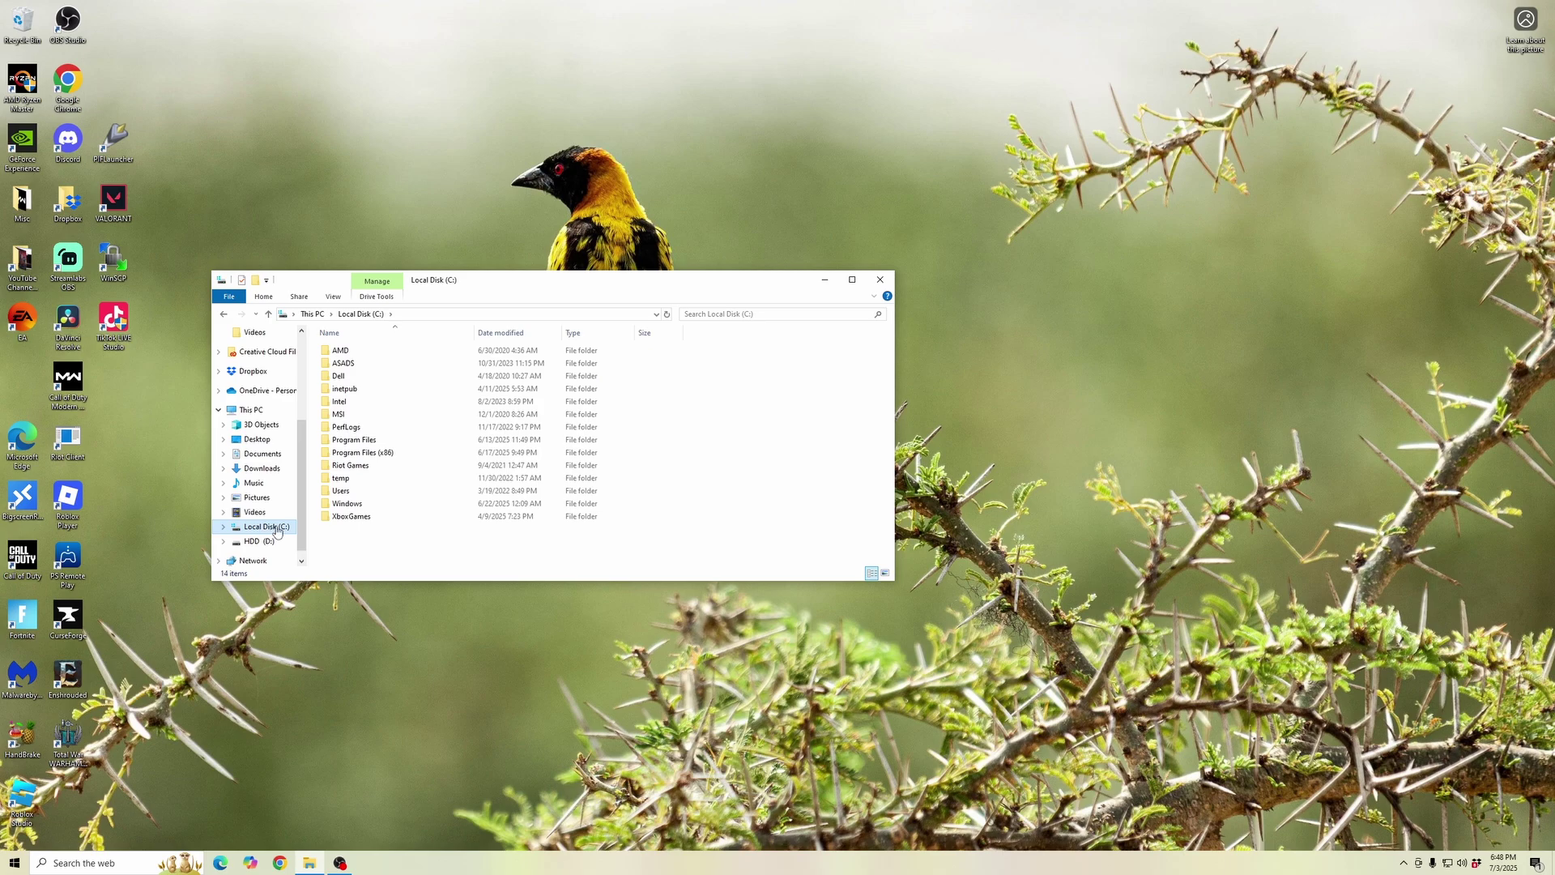
{"action": "double_click", "coordinate": [363, 510]}
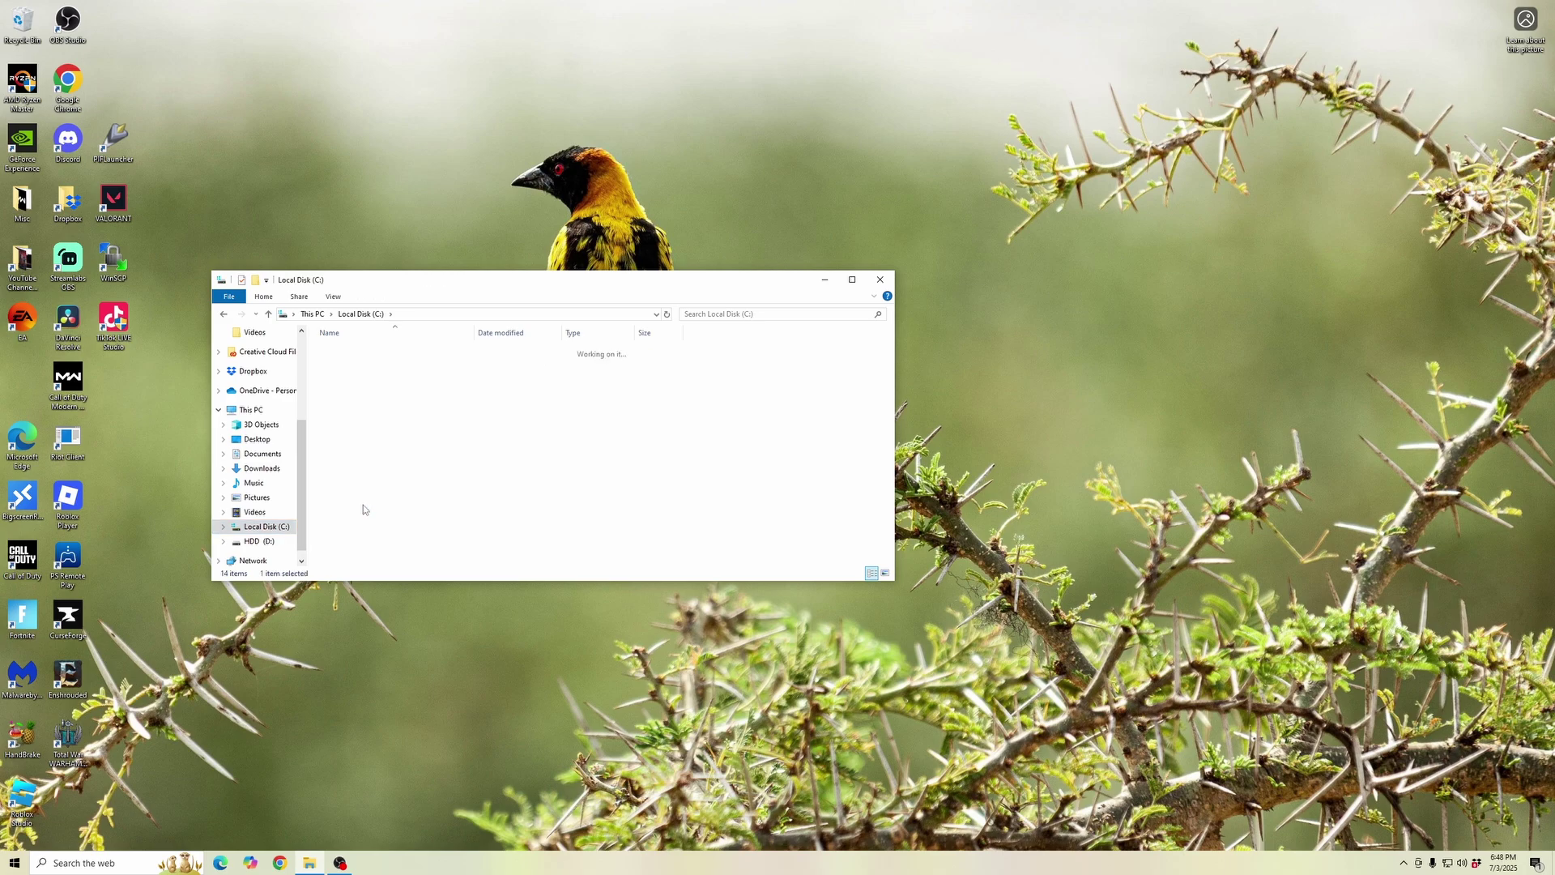
{"action": "scroll", "coordinate": [389, 494], "scroll_direction": "down", "scroll_amount": 9}
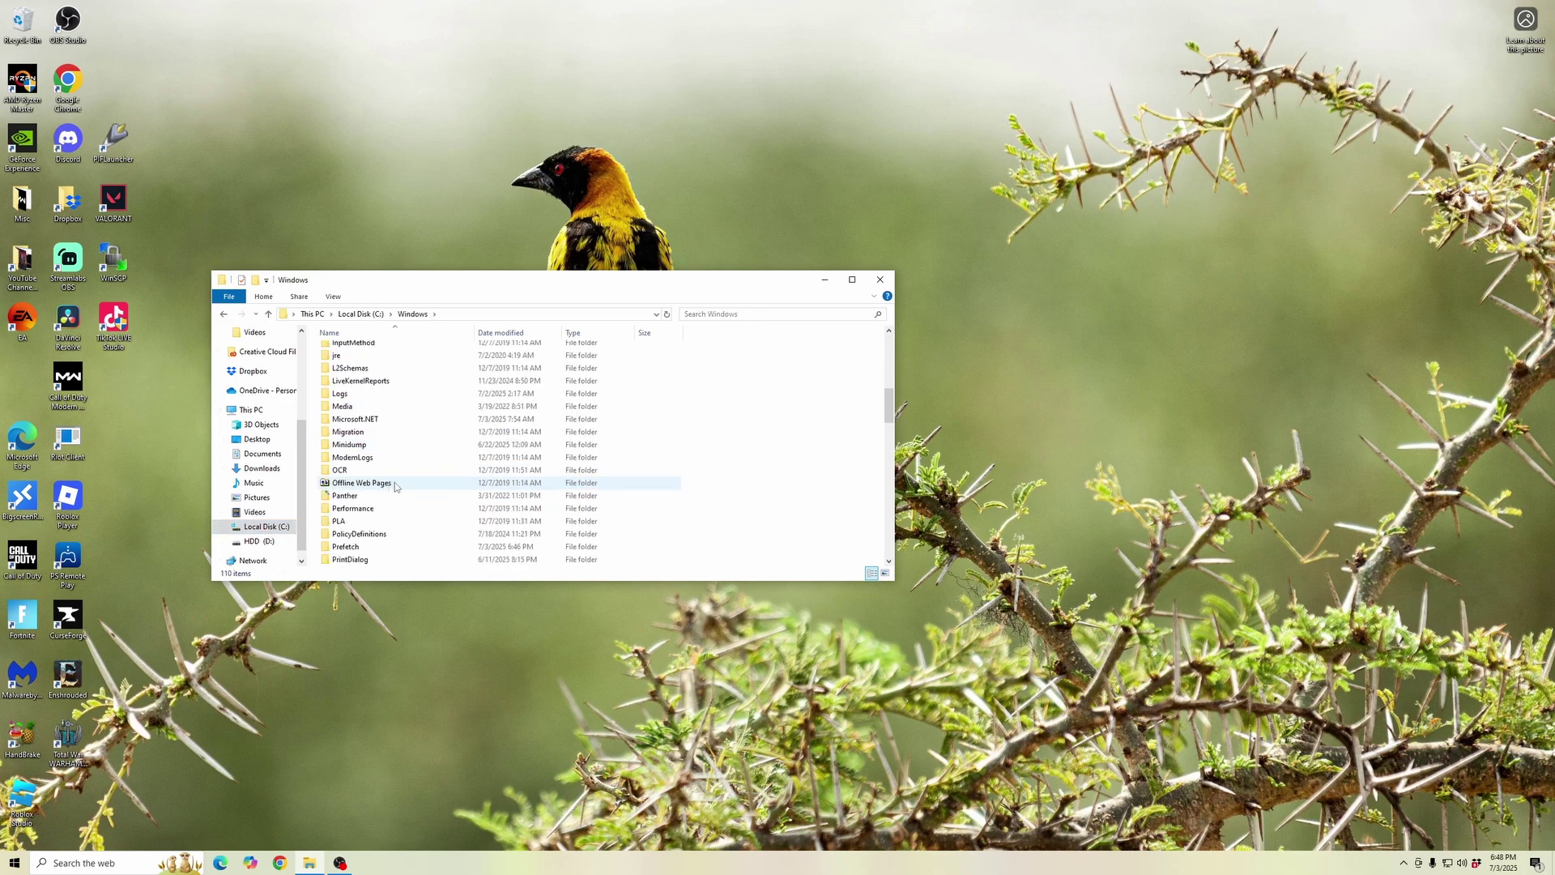
{"action": "scroll", "coordinate": [395, 486], "scroll_direction": "down", "scroll_amount": 8}
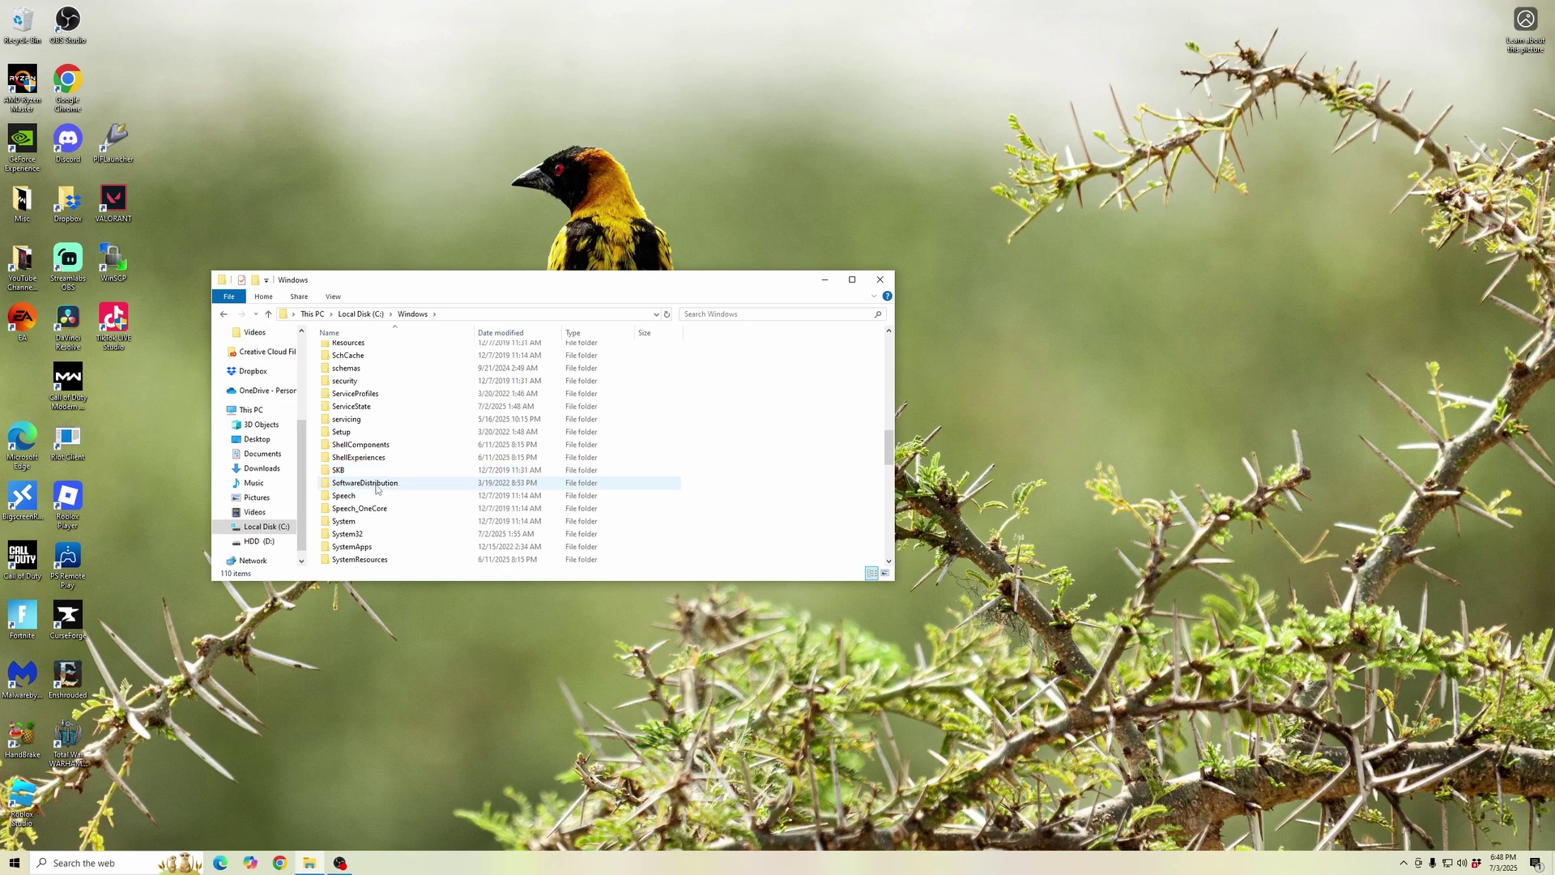
{"action": "left_click", "coordinate": [375, 487]}
{"action": "double_click", "coordinate": [376, 483]}
{"action": "left_click_drag", "start_coordinate": [380, 420], "coordinate": [333, 350]}
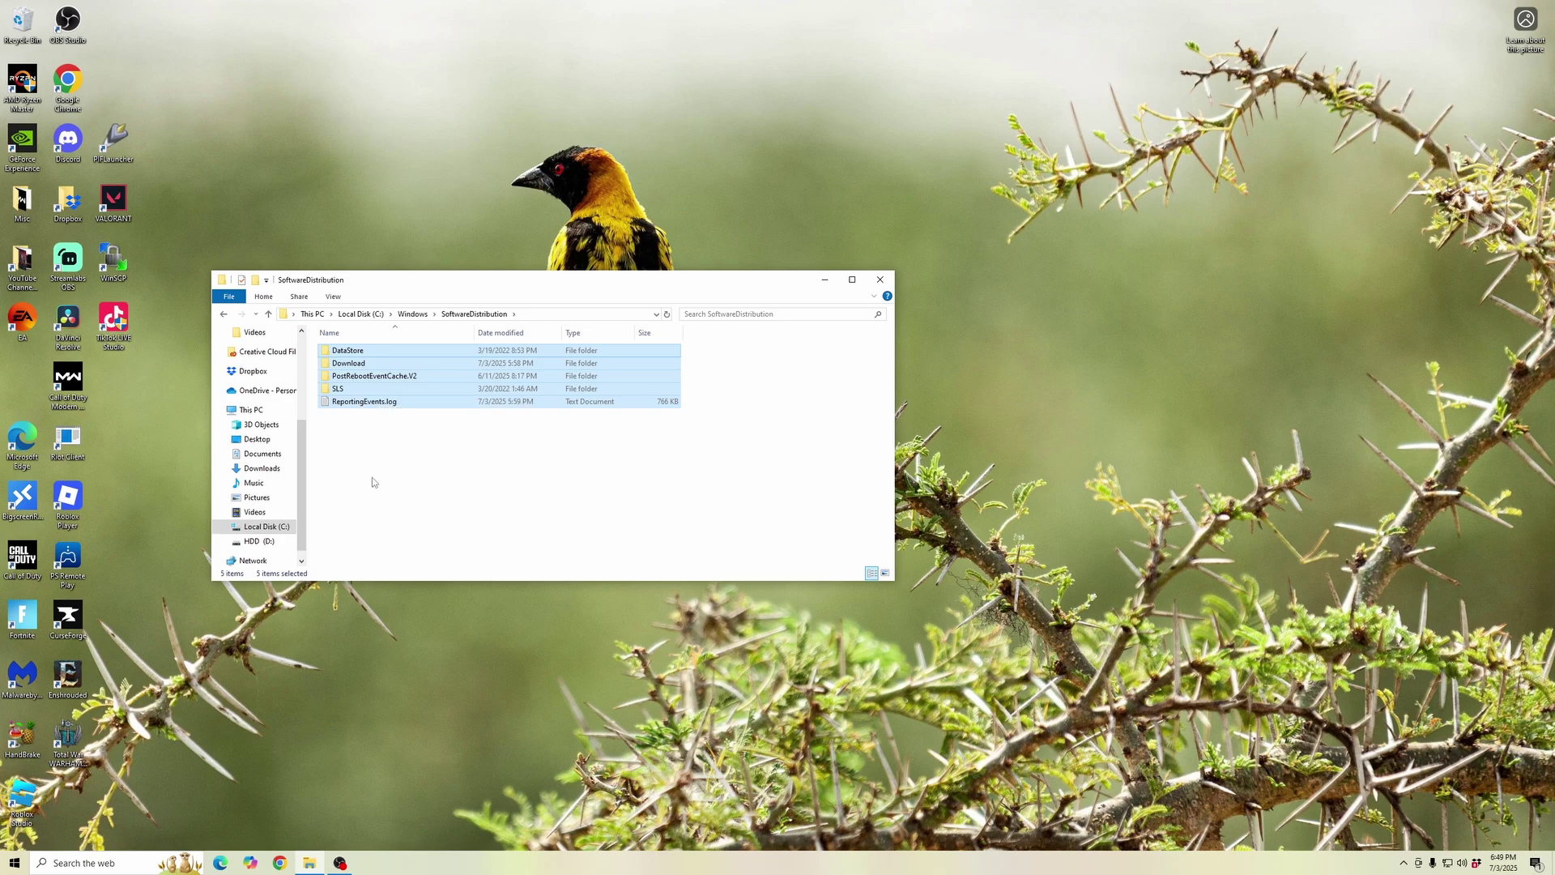
Step: Open Local Disk (C:) Properties from the navigation pane and show its Tools tab
{"action": "left_click", "coordinate": [361, 315]}
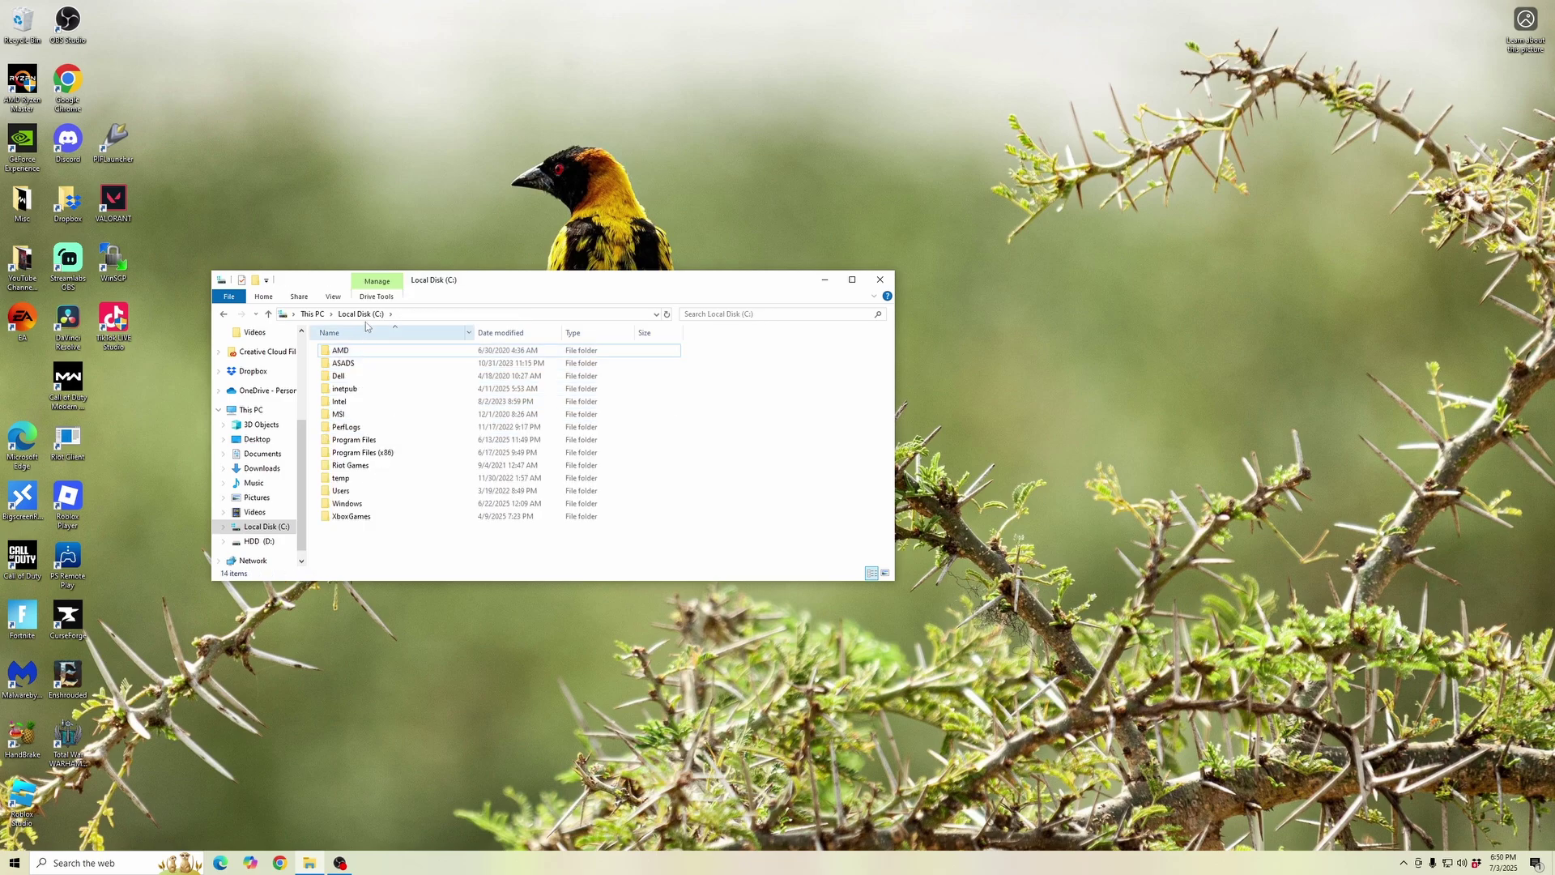
{"action": "right_click", "coordinate": [264, 530]}
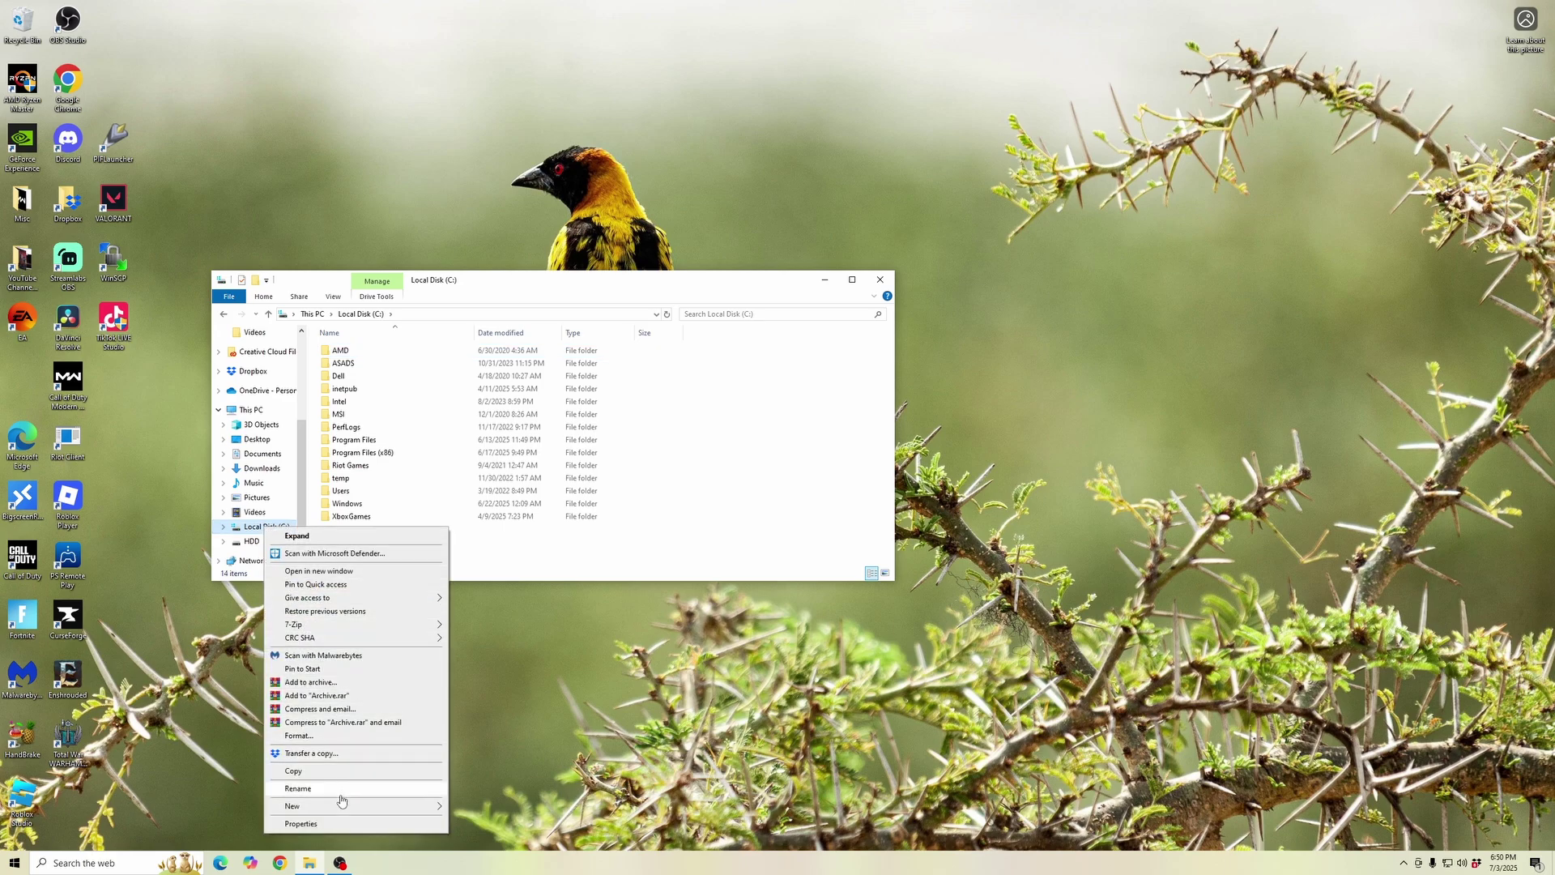
{"action": "left_click", "coordinate": [301, 823]}
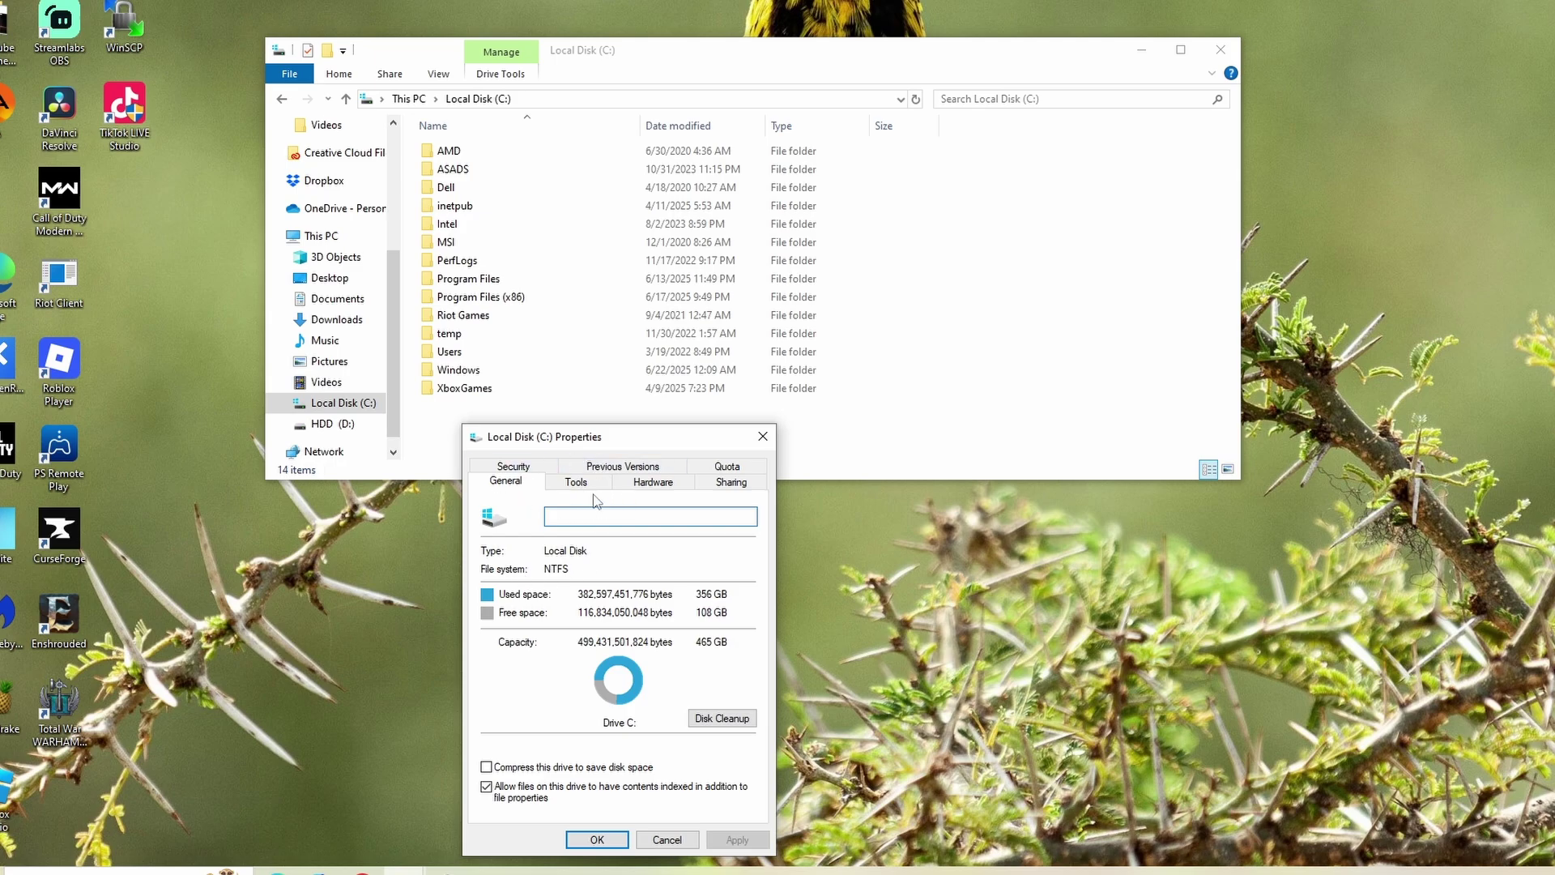
{"action": "left_click", "coordinate": [593, 484]}
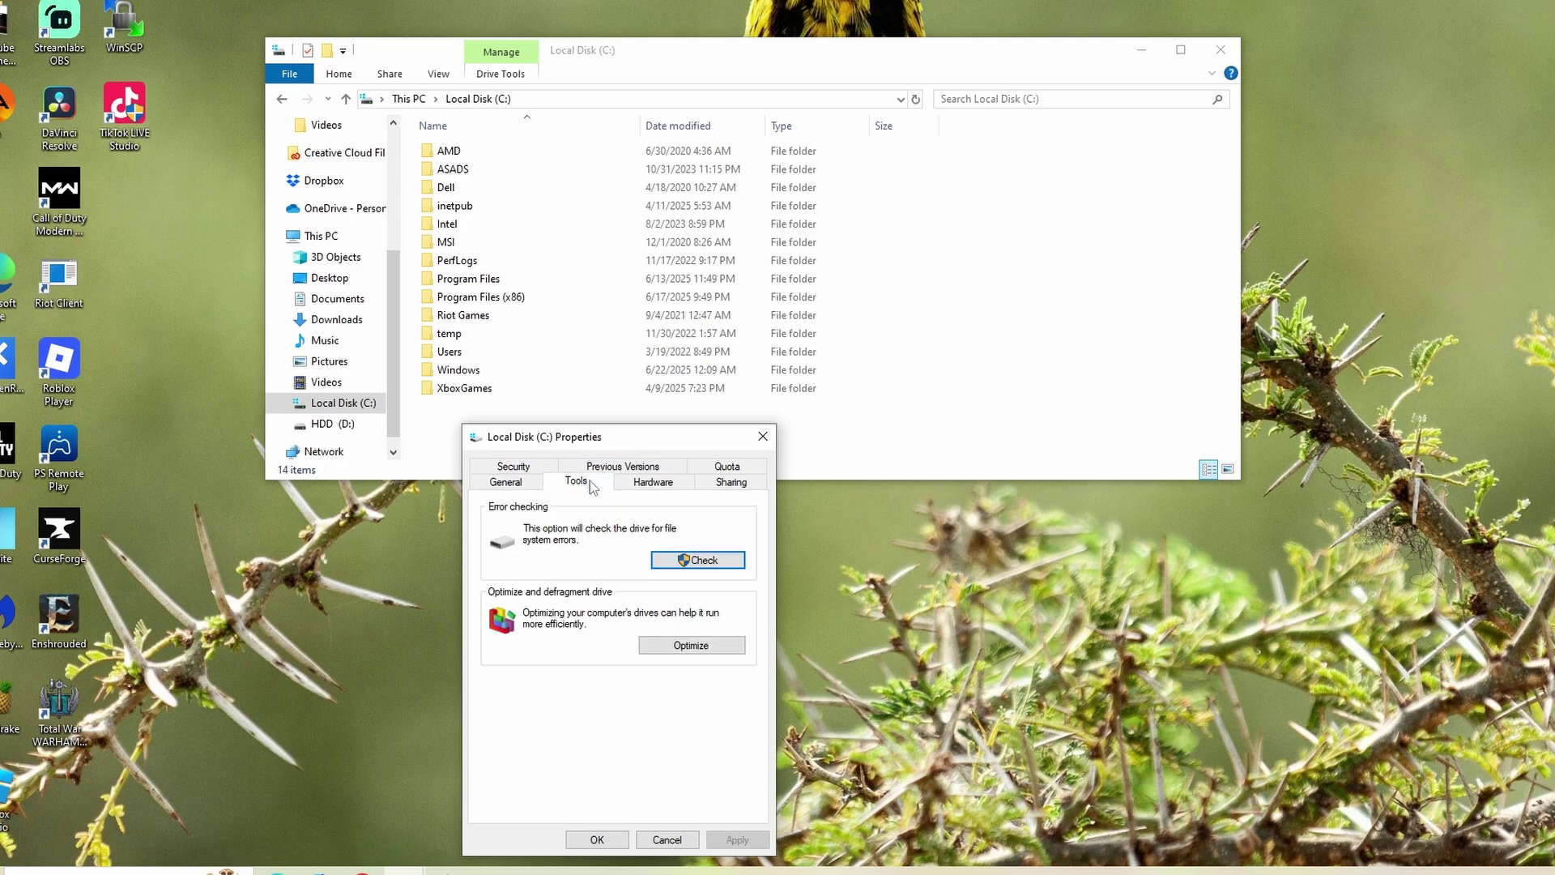
Step: Optimize the C: solid state drive and the HDD (D:) in Optimize Drives, then close it
{"action": "left_click", "coordinate": [679, 646]}
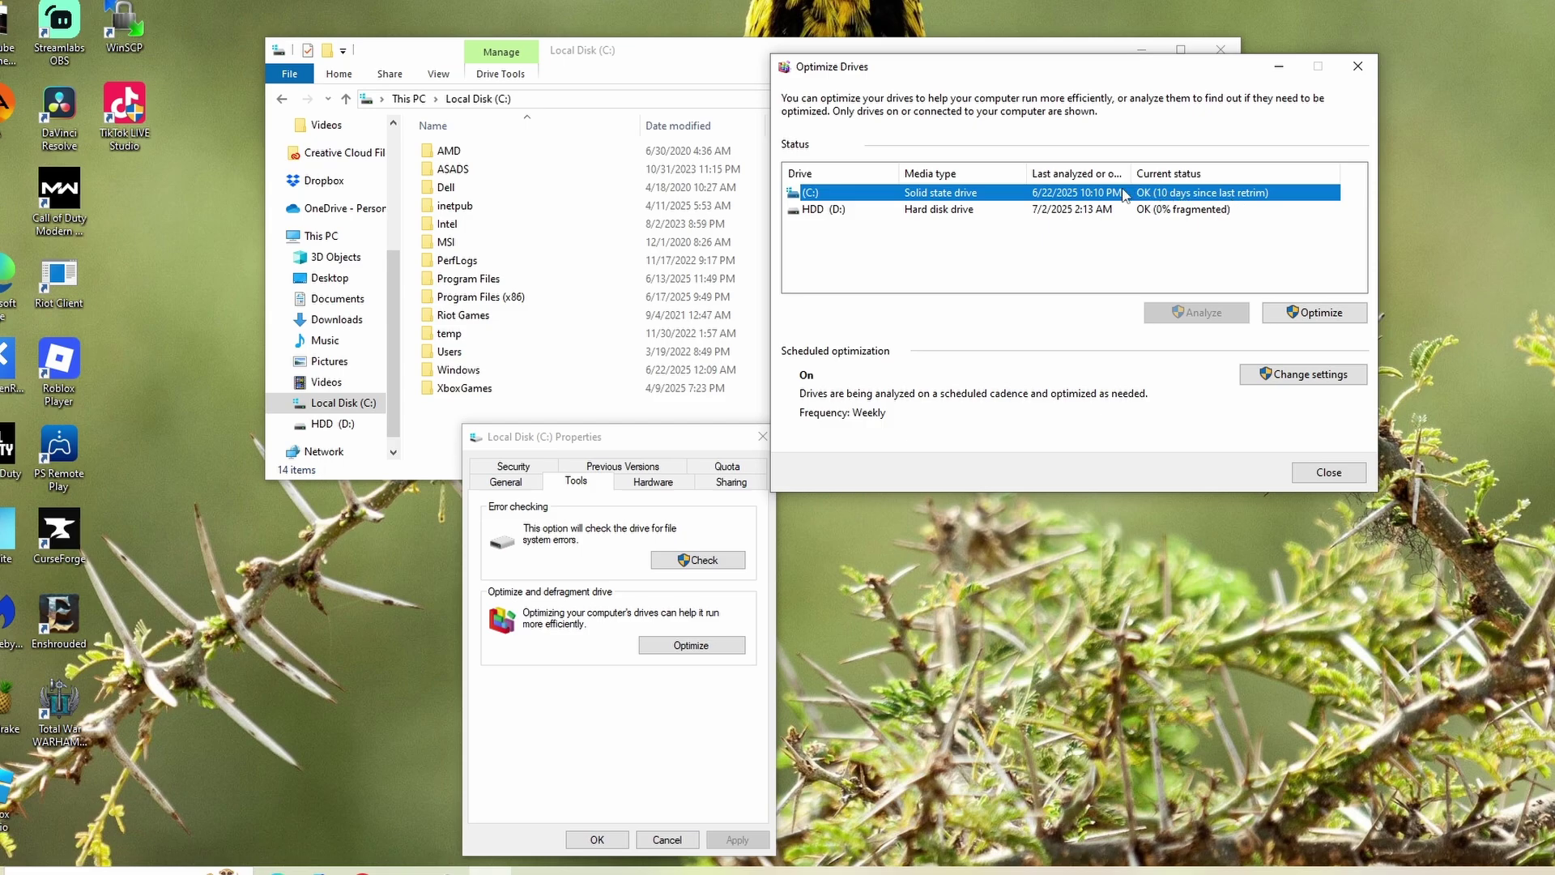
{"action": "left_click", "coordinate": [1306, 313]}
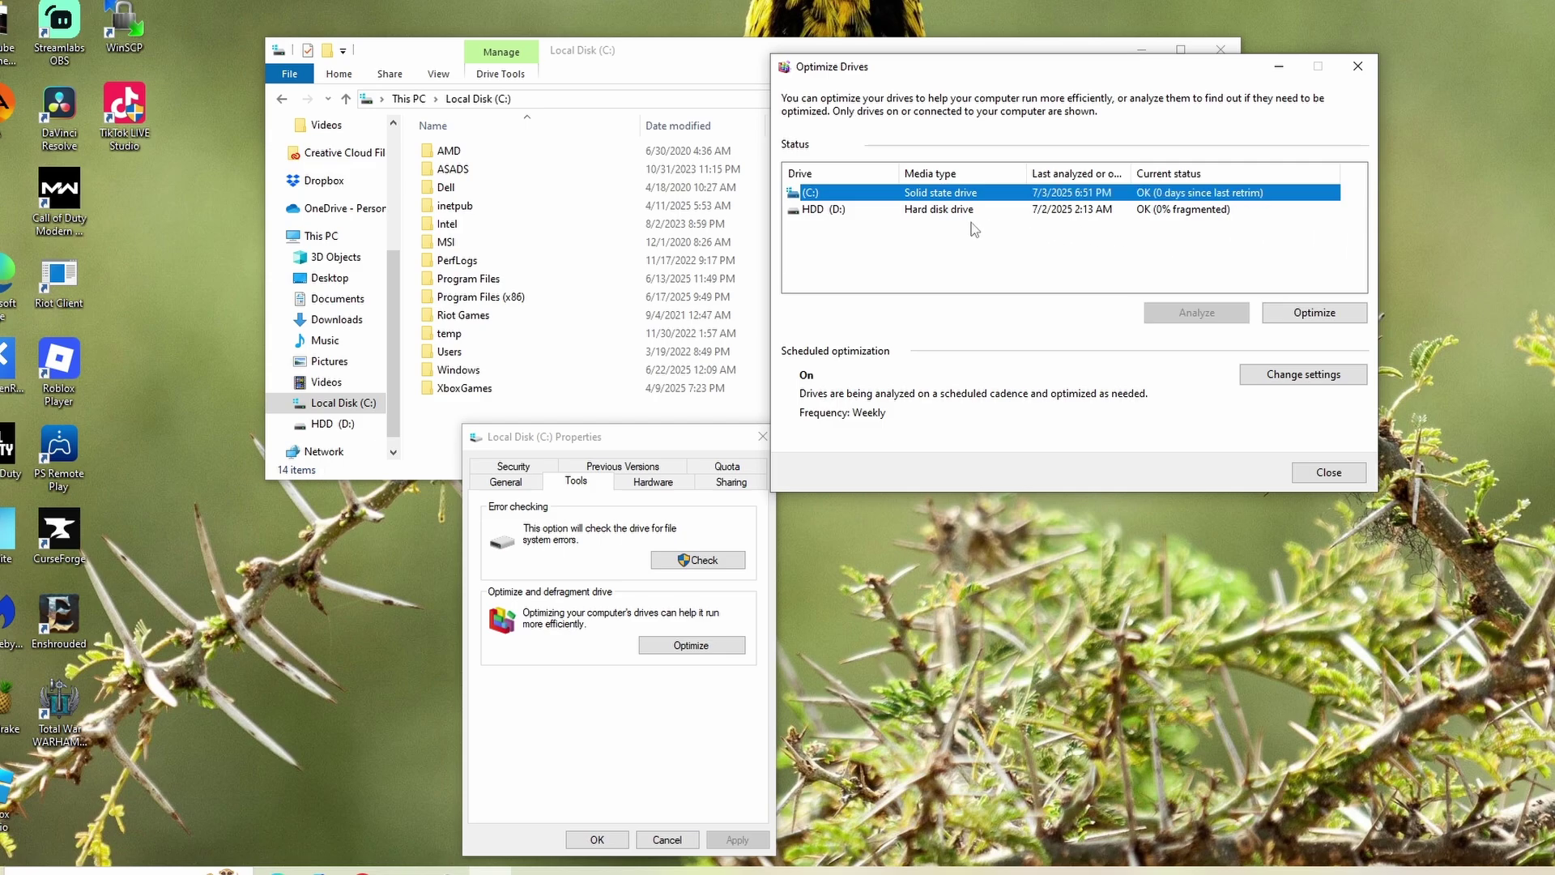
{"action": "left_click", "coordinate": [835, 209]}
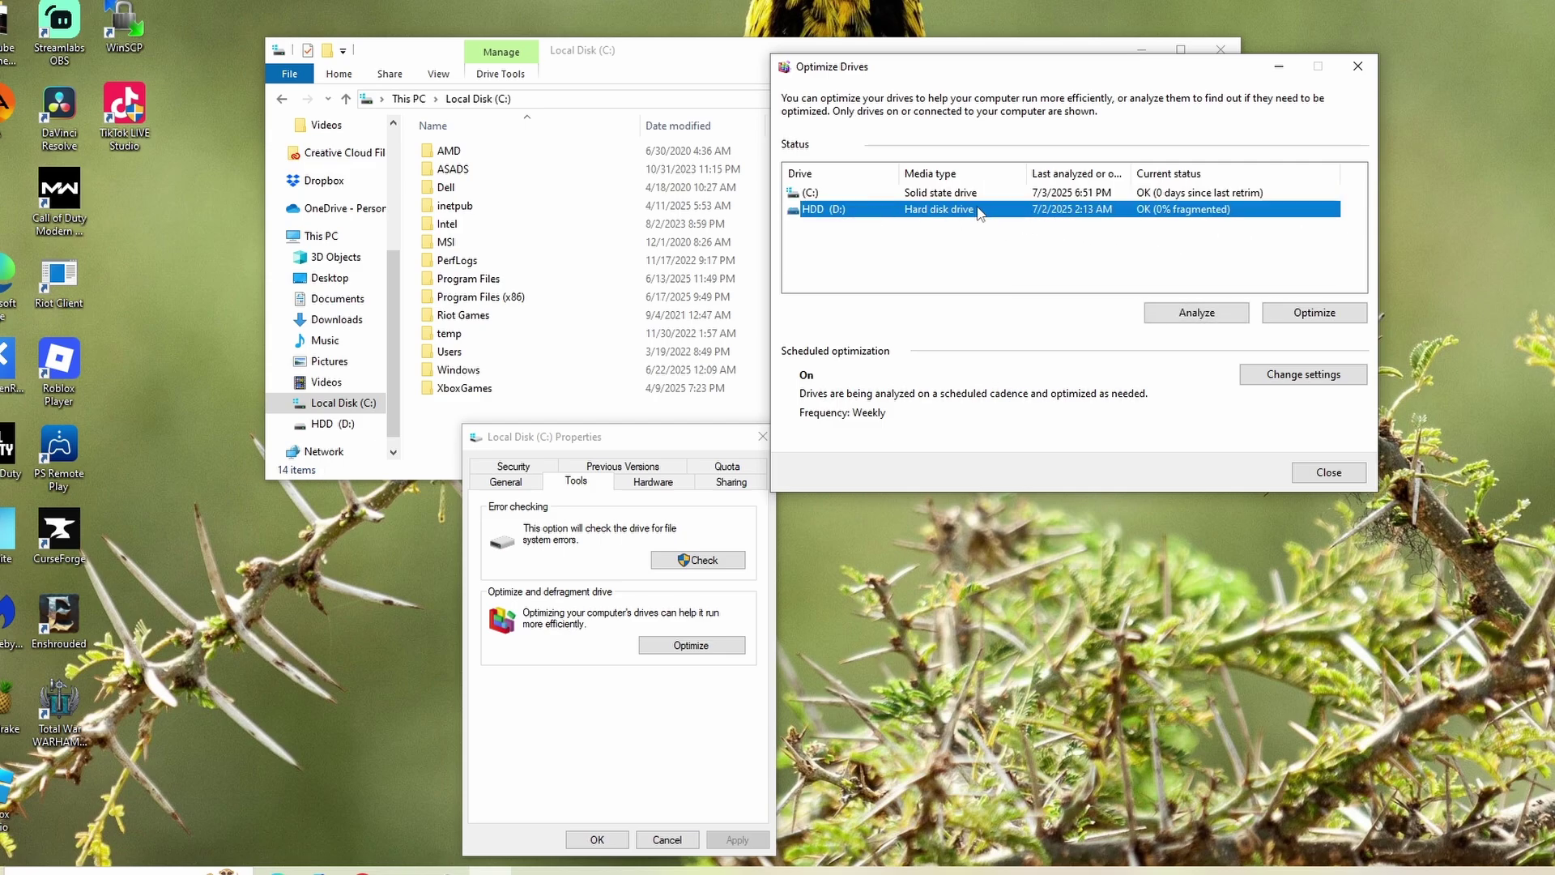
{"action": "left_click", "coordinate": [1310, 314]}
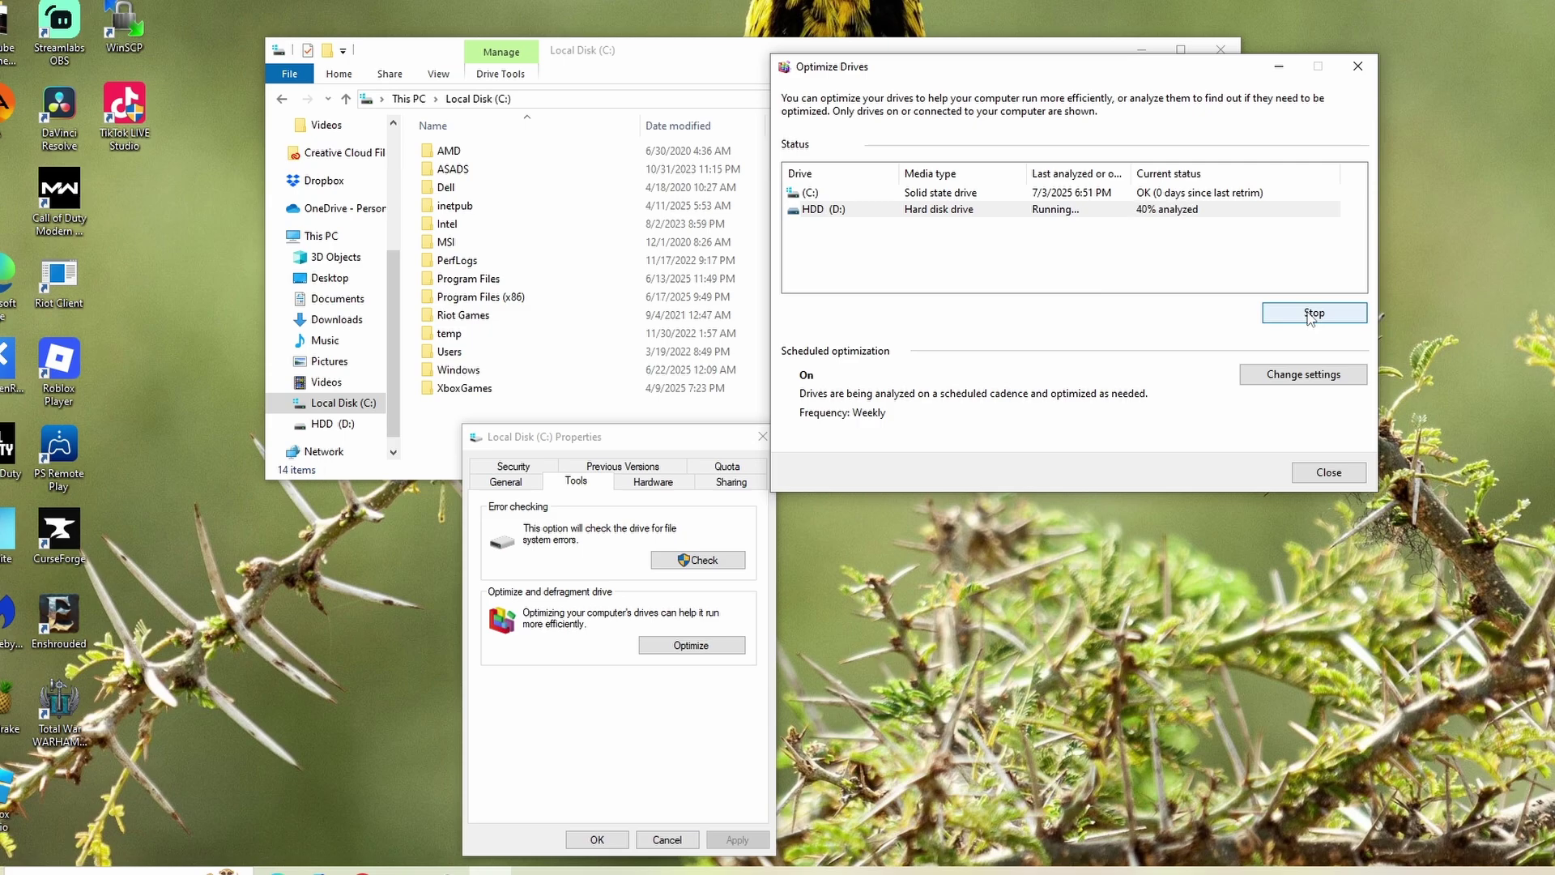
{"action": "left_click", "coordinate": [1363, 67]}
Step: Close the Explorer and Properties windows and launch Disk Cleanup for drive C: via search
{"action": "left_click", "coordinate": [1221, 50]}
{"action": "left_click", "coordinate": [763, 436]}
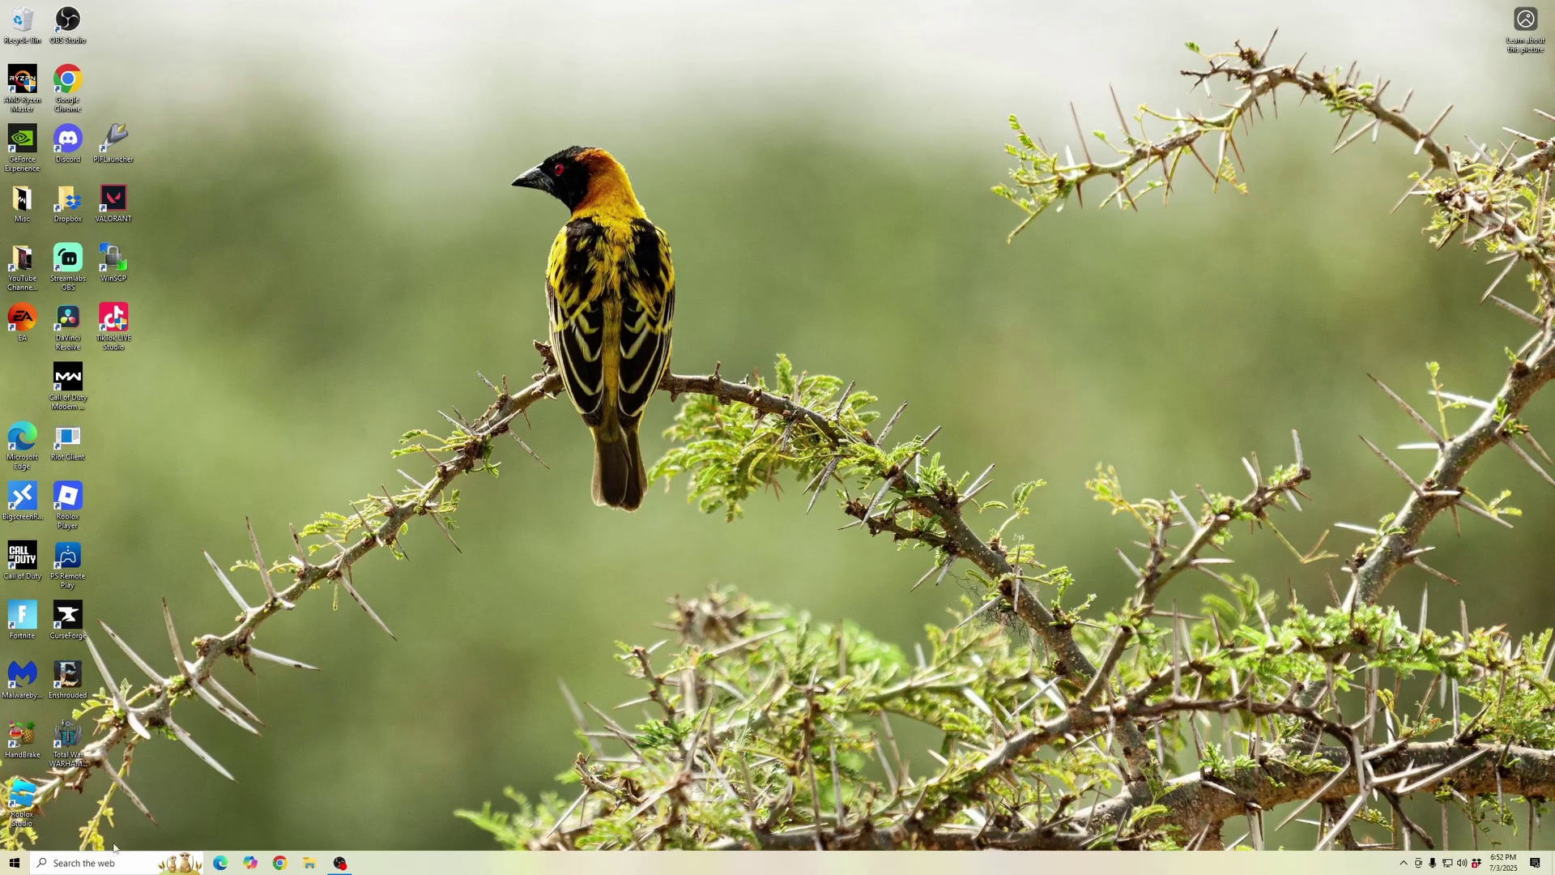
{"action": "left_click", "coordinate": [94, 860]}
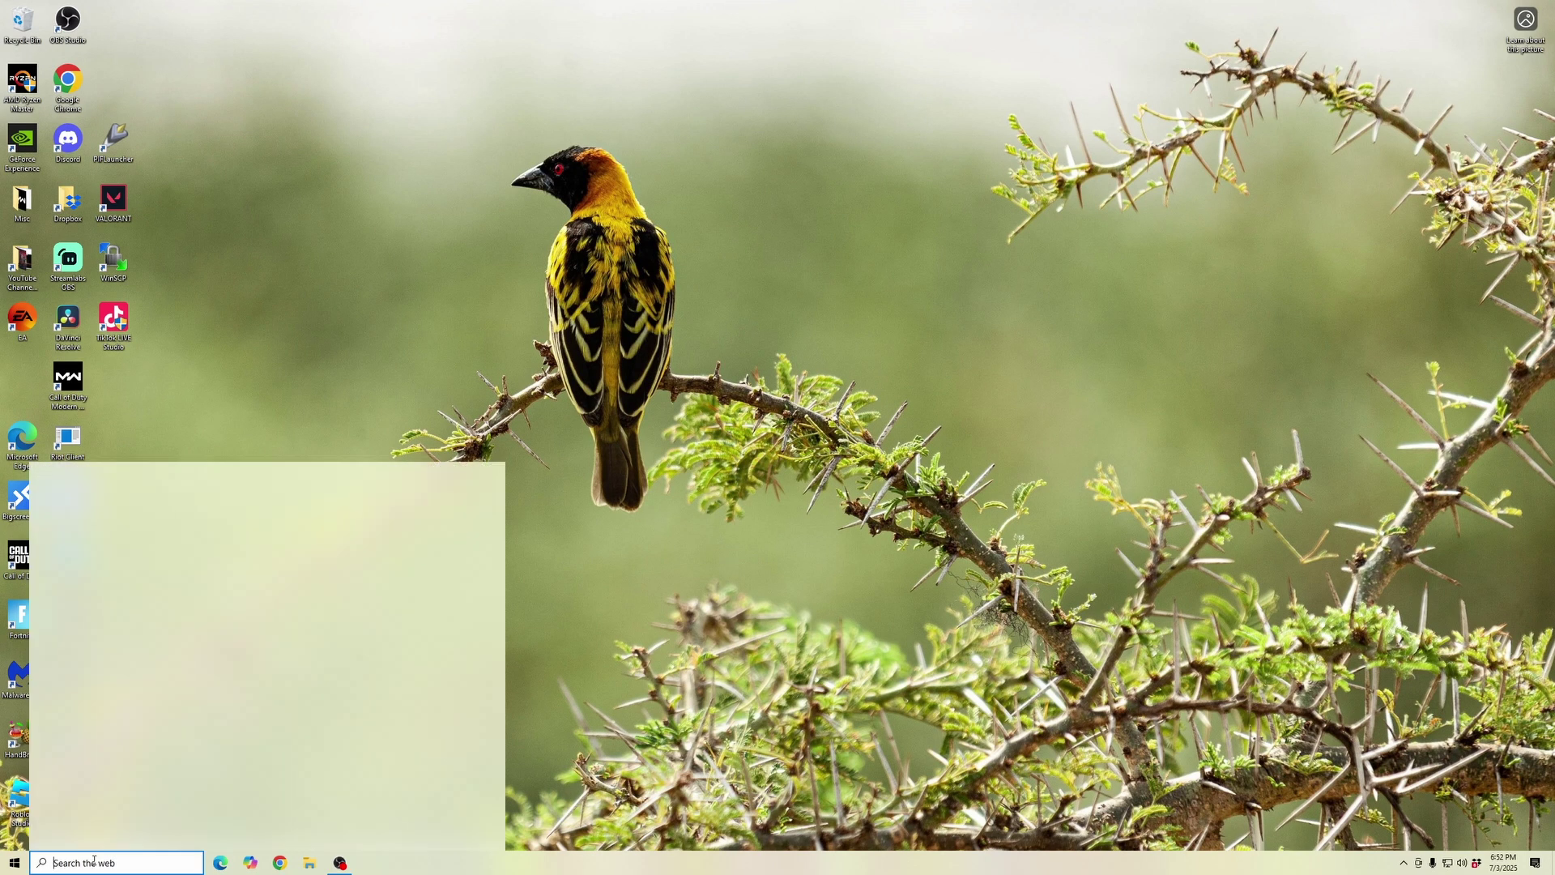
{"action": "type", "text": "disk clean"}
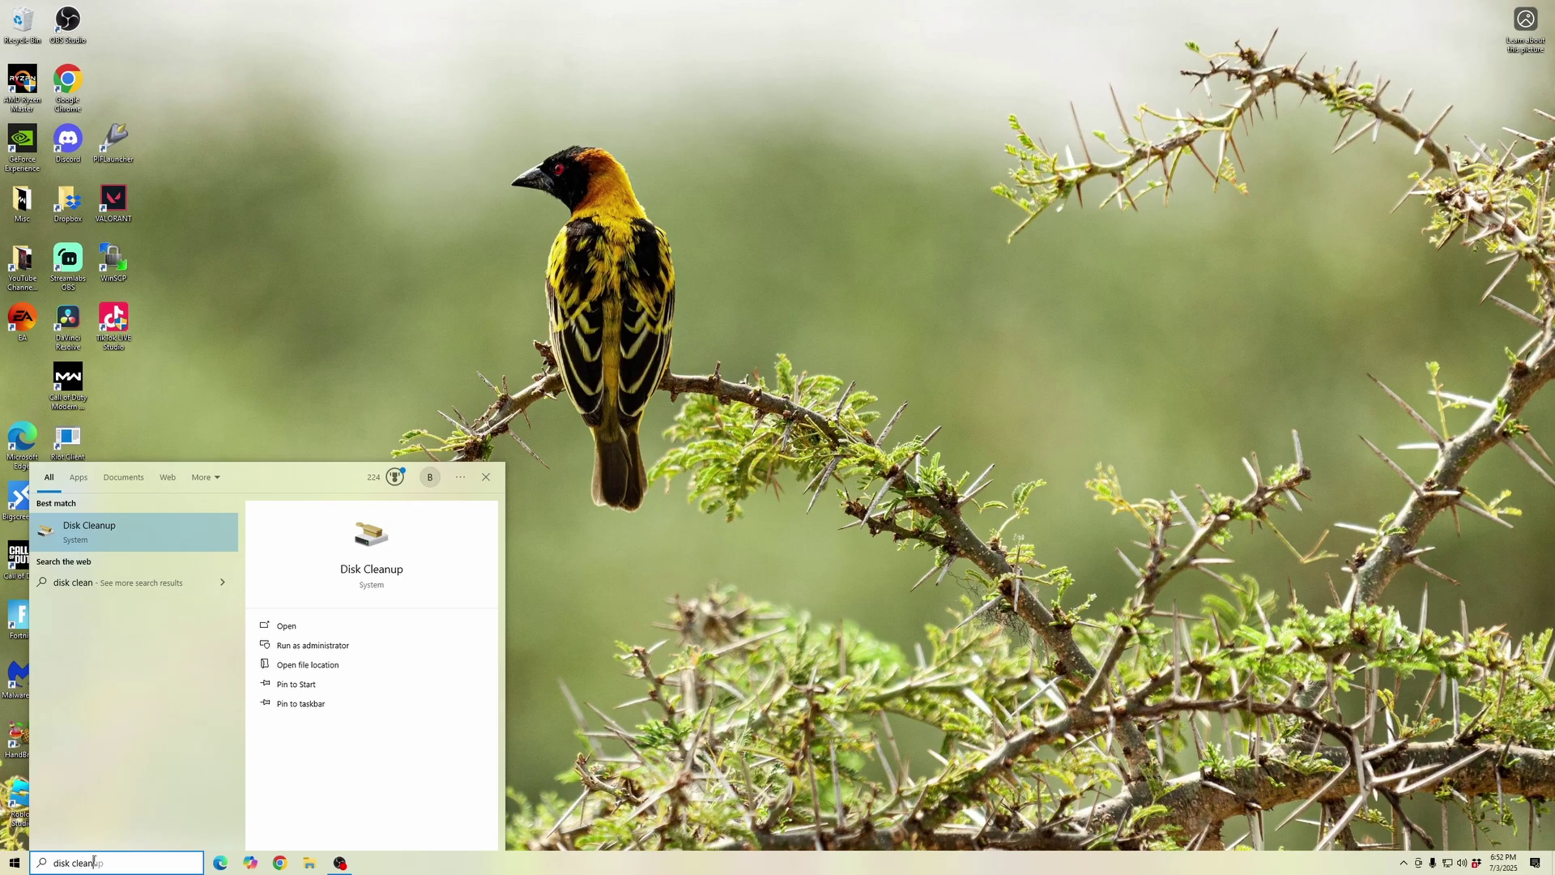
{"action": "left_click", "coordinate": [69, 534]}
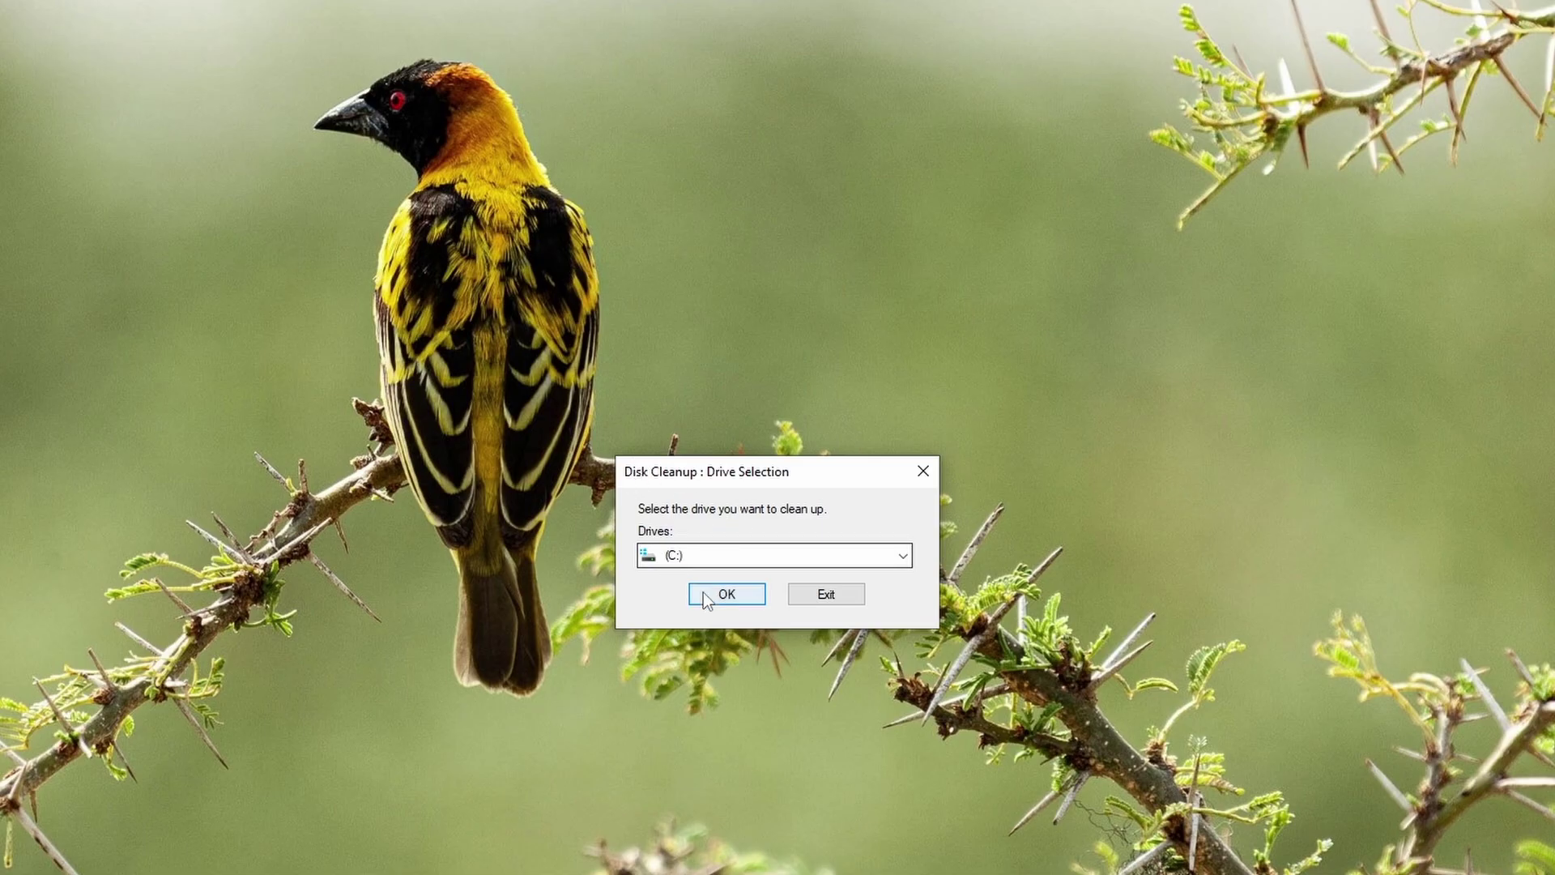
{"action": "left_click", "coordinate": [708, 593]}
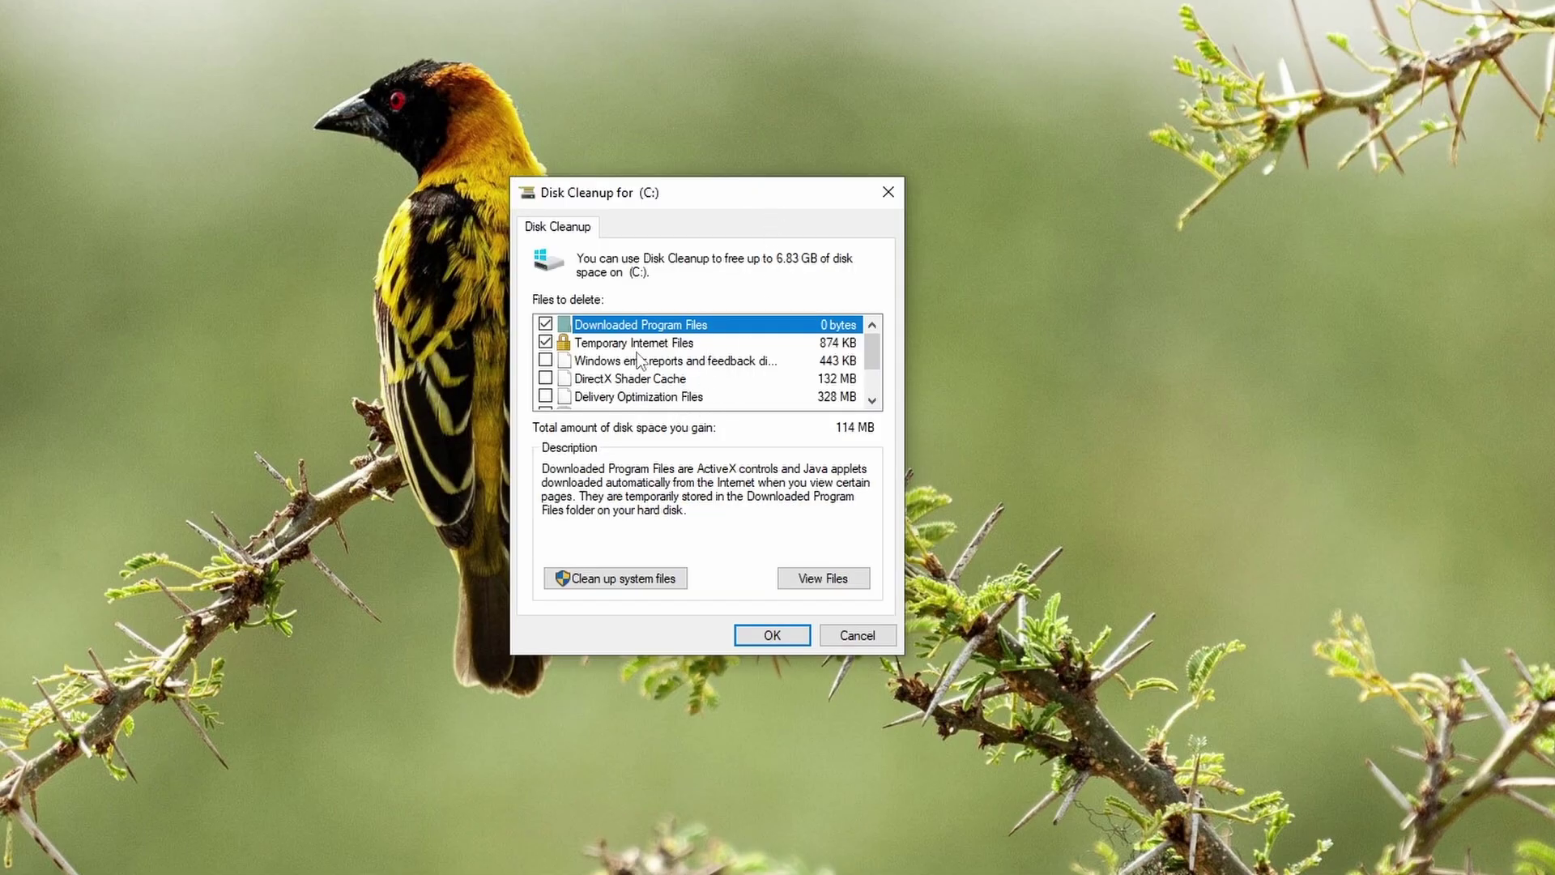
Step: Tick error reports, DirectX Shader Cache, Delivery Optimization Files and Recycle Bin, then permanently delete them
{"action": "scroll", "coordinate": [626, 375], "scroll_direction": "down", "scroll_amount": 1}
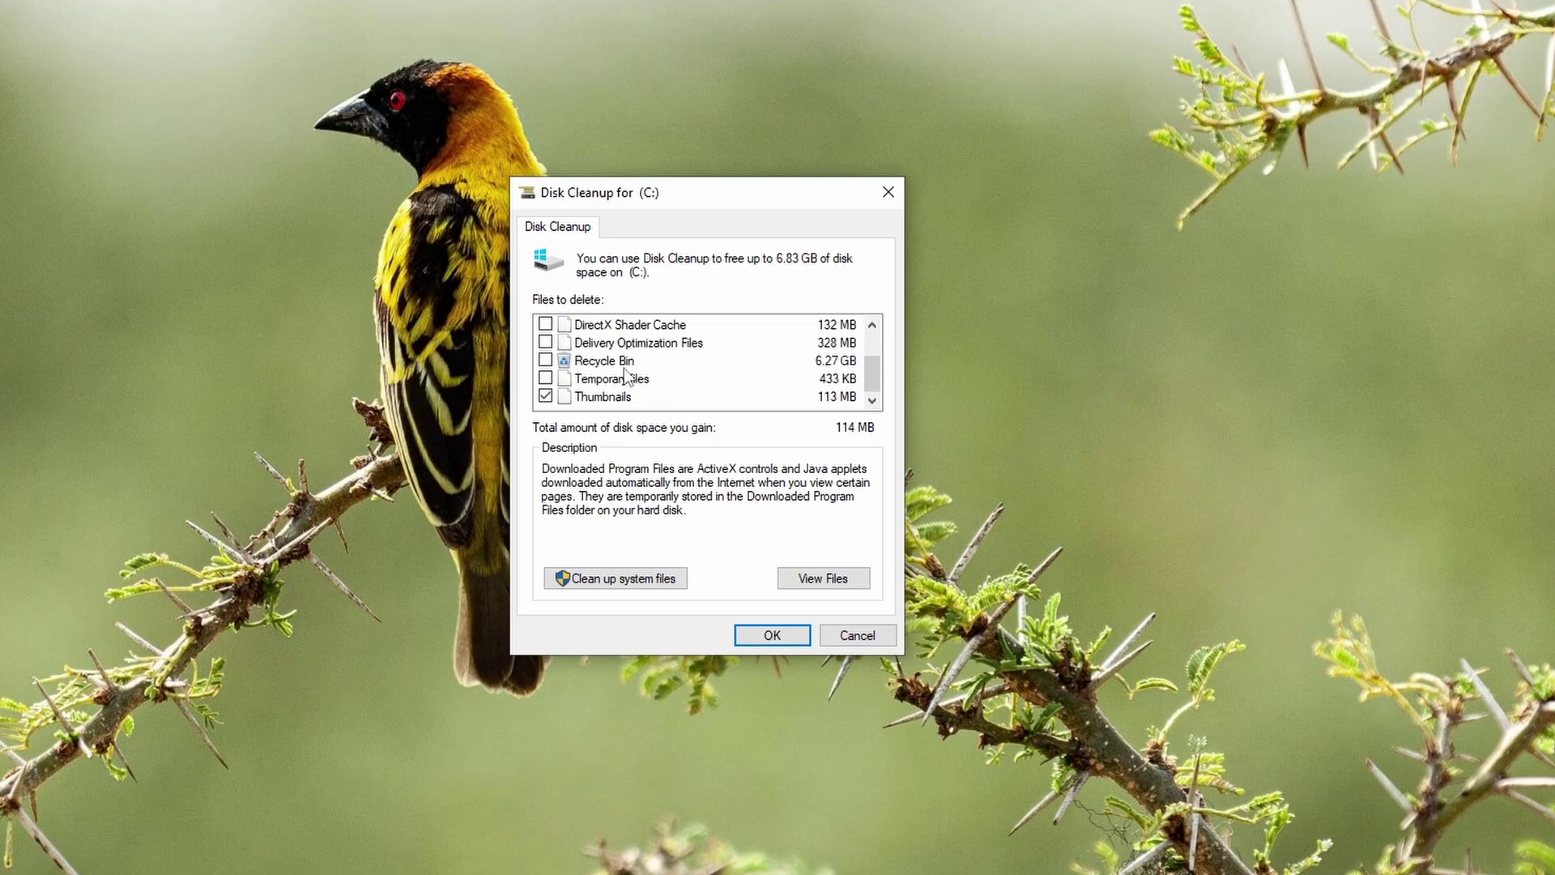
{"action": "scroll", "coordinate": [626, 377], "scroll_direction": "up", "scroll_amount": 1}
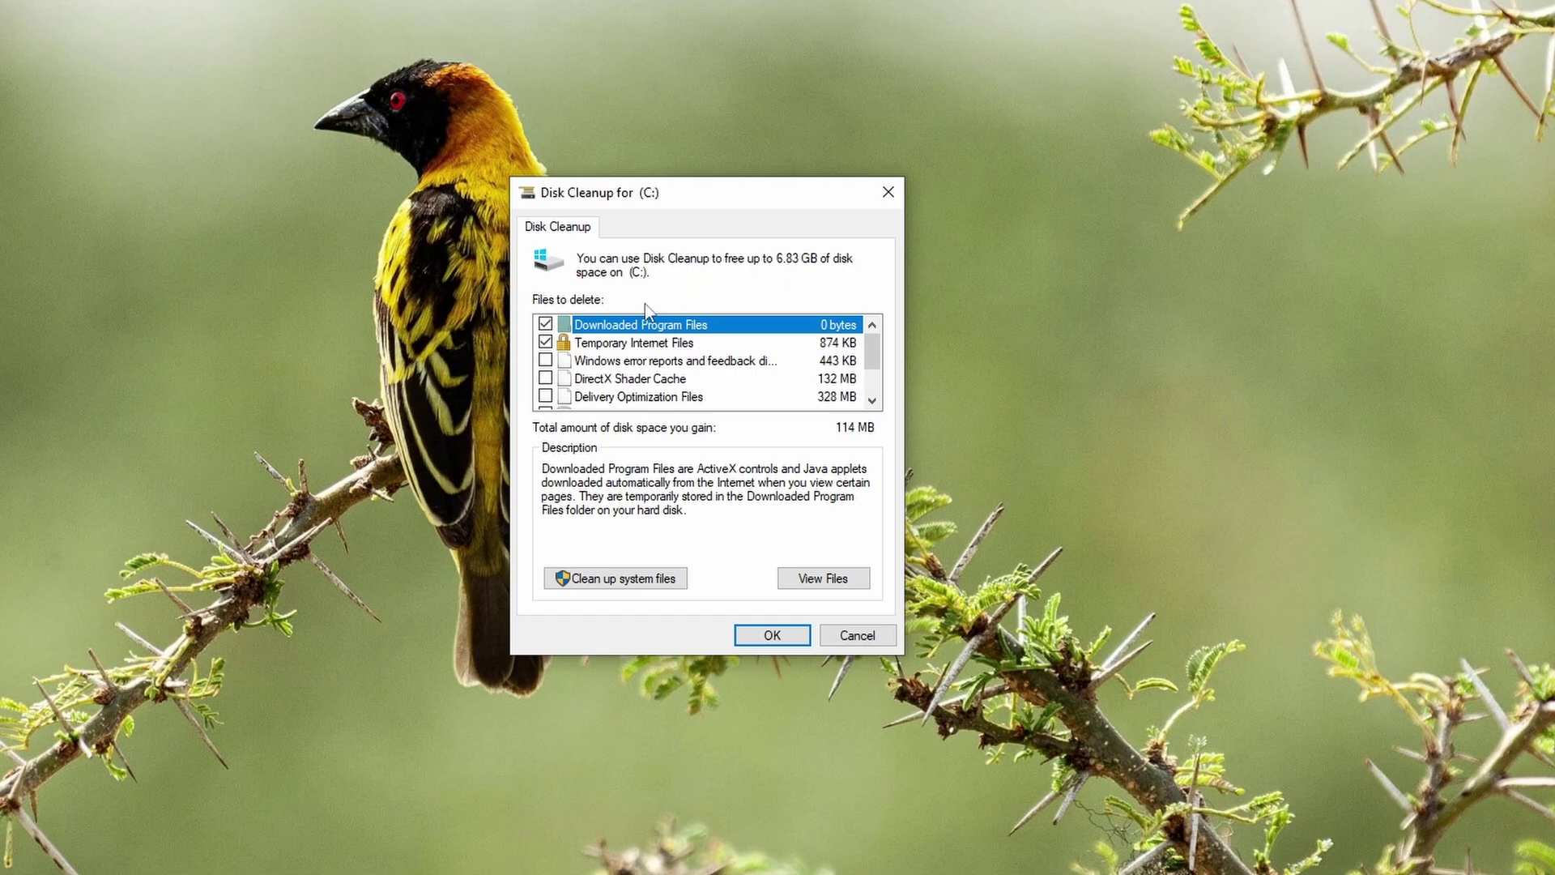
{"action": "left_click", "coordinate": [546, 361]}
{"action": "left_click", "coordinate": [545, 378]}
{"action": "left_click", "coordinate": [546, 396]}
{"action": "scroll", "coordinate": [548, 401], "scroll_direction": "down", "scroll_amount": 1}
{"action": "scroll", "coordinate": [553, 380], "scroll_direction": "up", "scroll_amount": 1}
{"action": "scroll", "coordinate": [553, 375], "scroll_direction": "down", "scroll_amount": 1}
{"action": "left_click", "coordinate": [545, 360]}
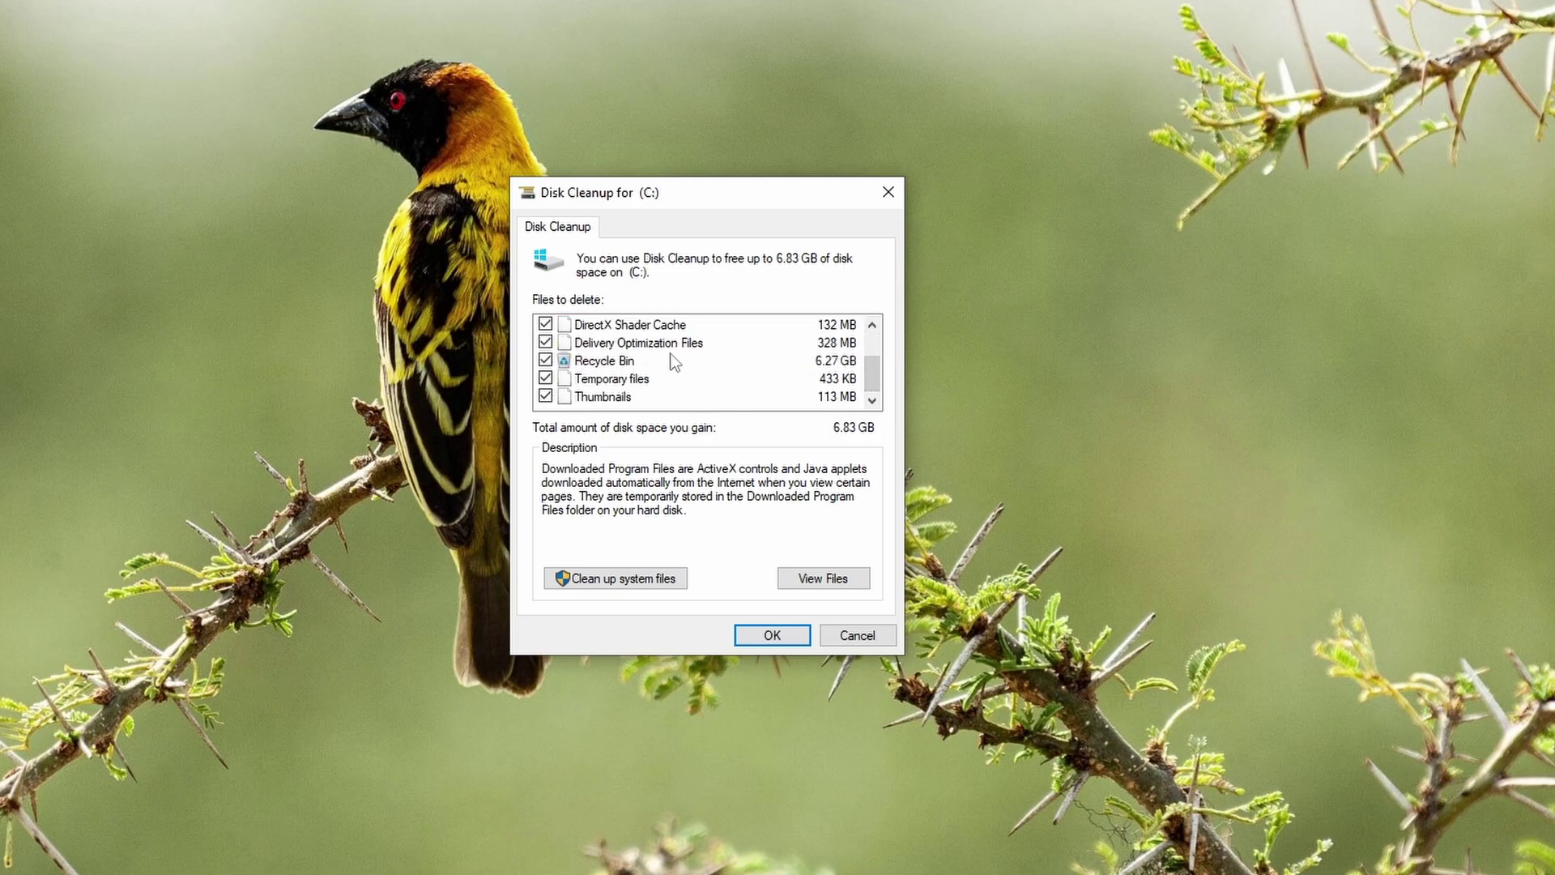
{"action": "scroll", "coordinate": [678, 361], "scroll_direction": "up", "scroll_amount": 1}
{"action": "left_click", "coordinate": [751, 636]}
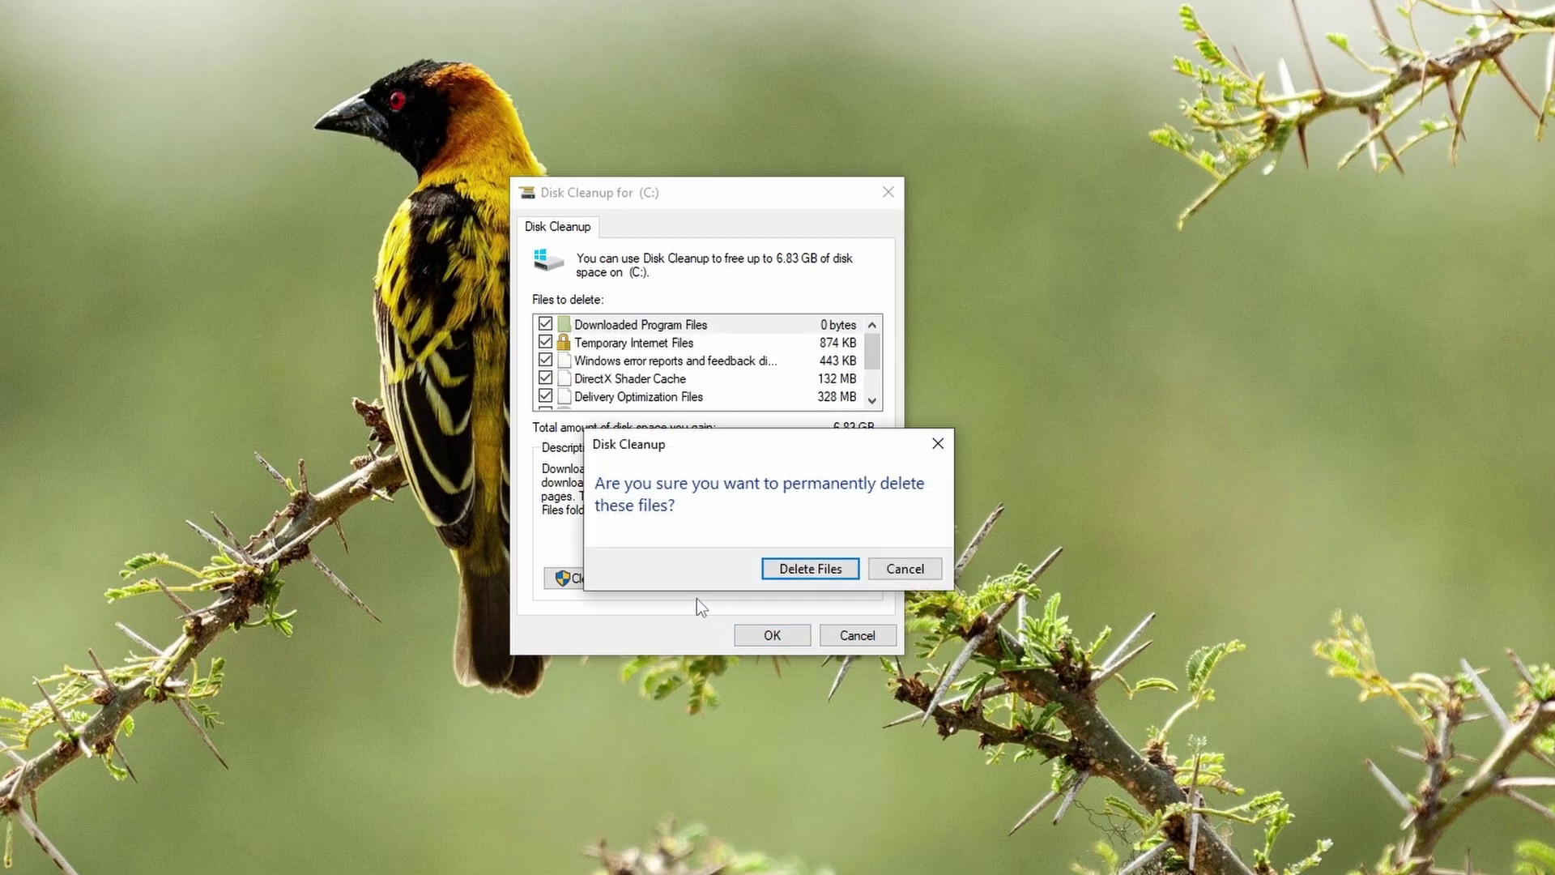
{"action": "left_click", "coordinate": [799, 571]}
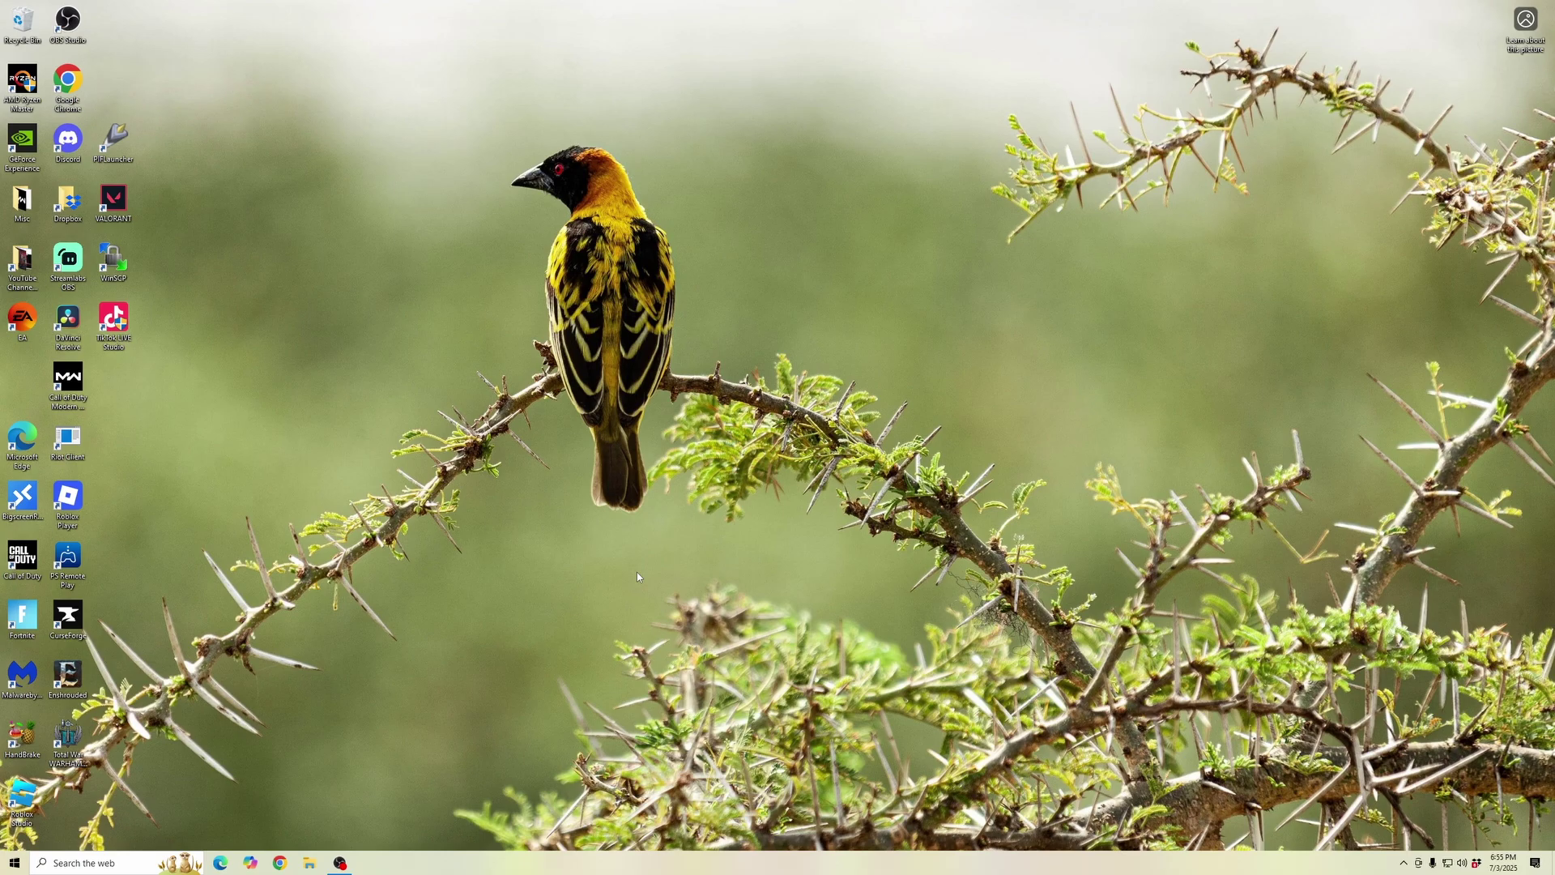
Step: Search for 'storage' and open Storage settings, showing C: with 349 GB used and 115 GB free
{"action": "left_click", "coordinate": [91, 861]}
{"action": "type", "text": "stora"}
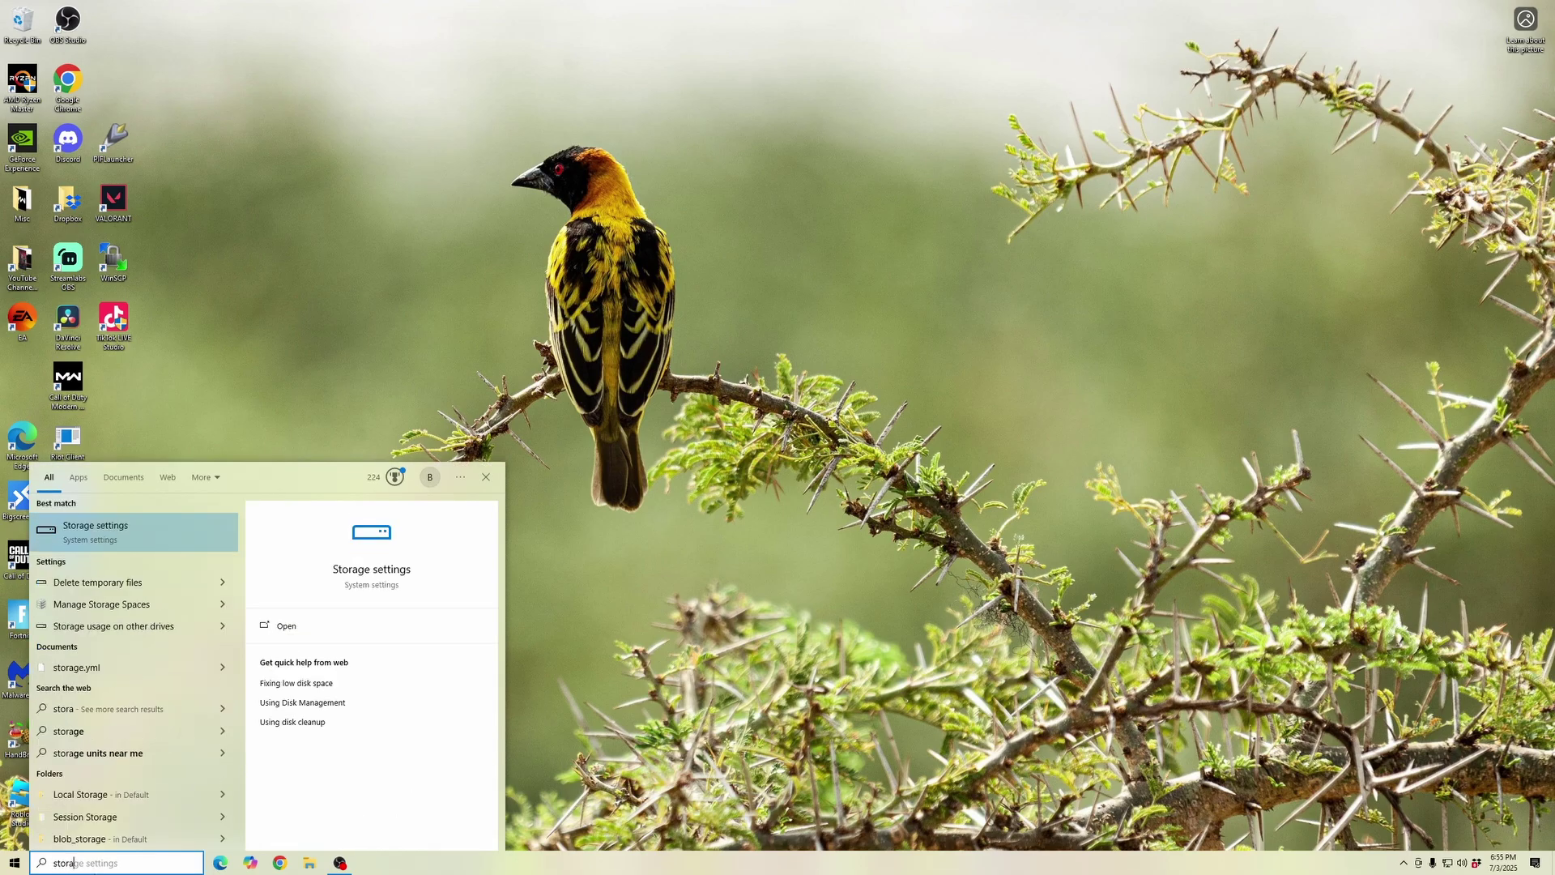
{"action": "left_click", "coordinate": [113, 528]}
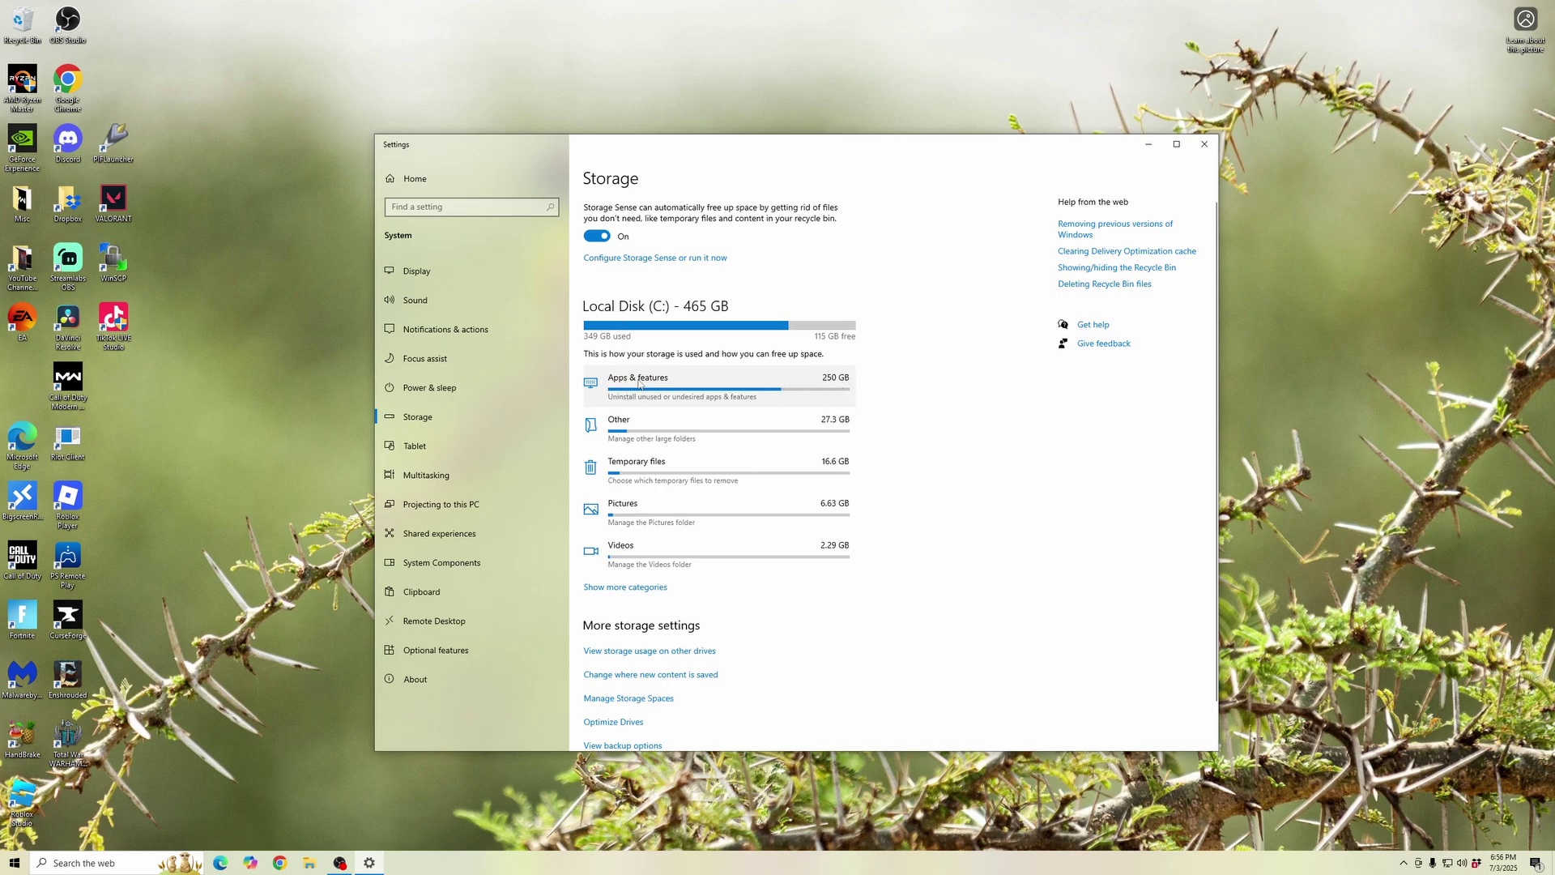
Step: Sort Apps & features by size, with DaVinci Resolve at 3.47 GB first, and expand Avid Pro Tools First
{"action": "left_click", "coordinate": [639, 383]}
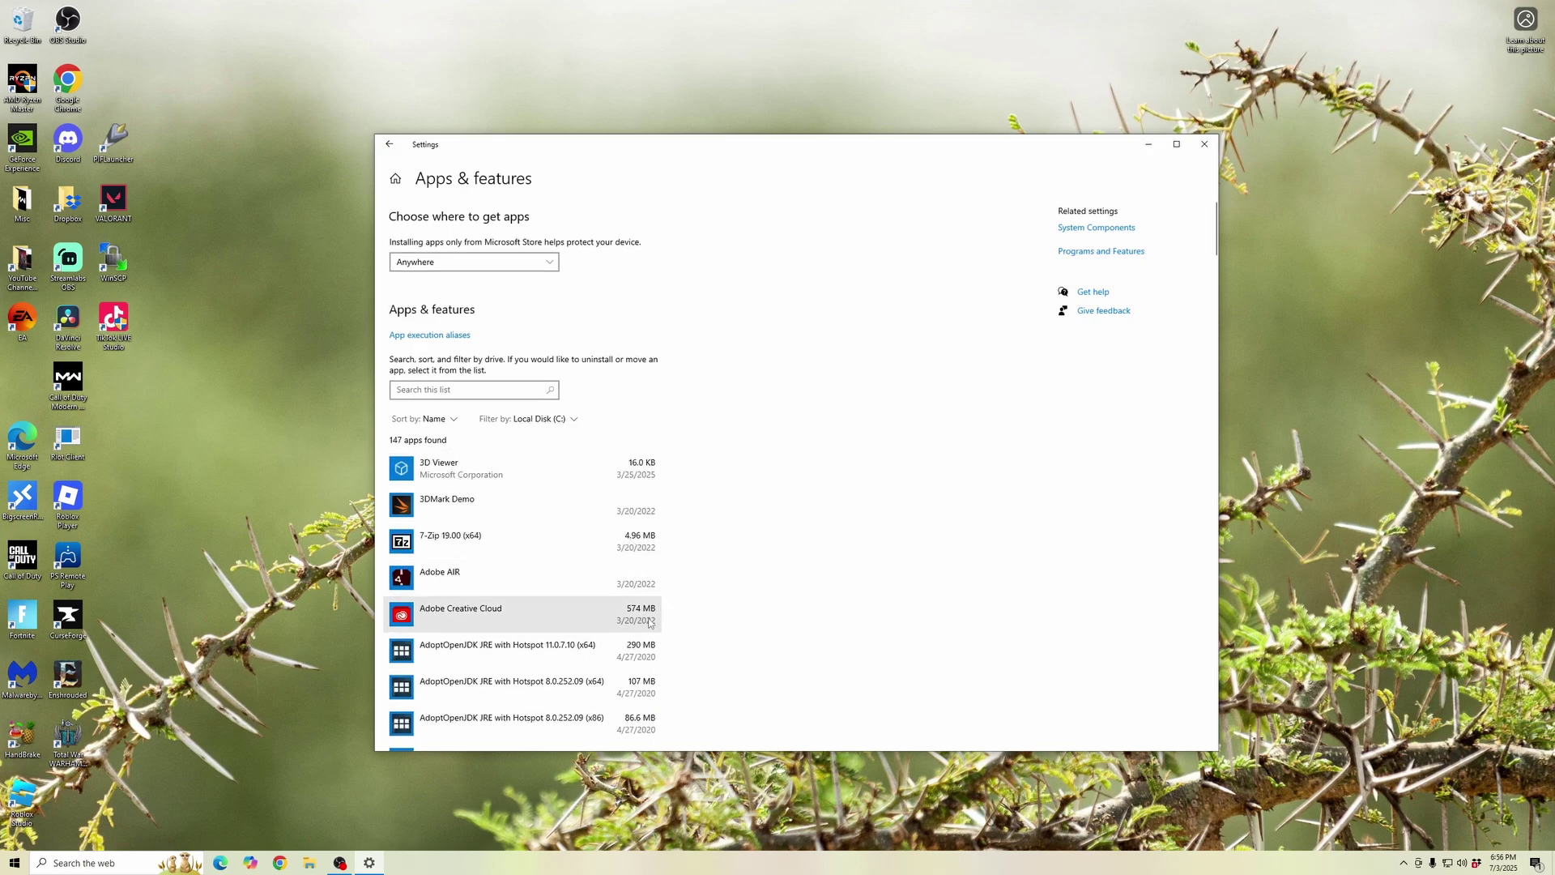
{"action": "left_click", "coordinate": [453, 419]}
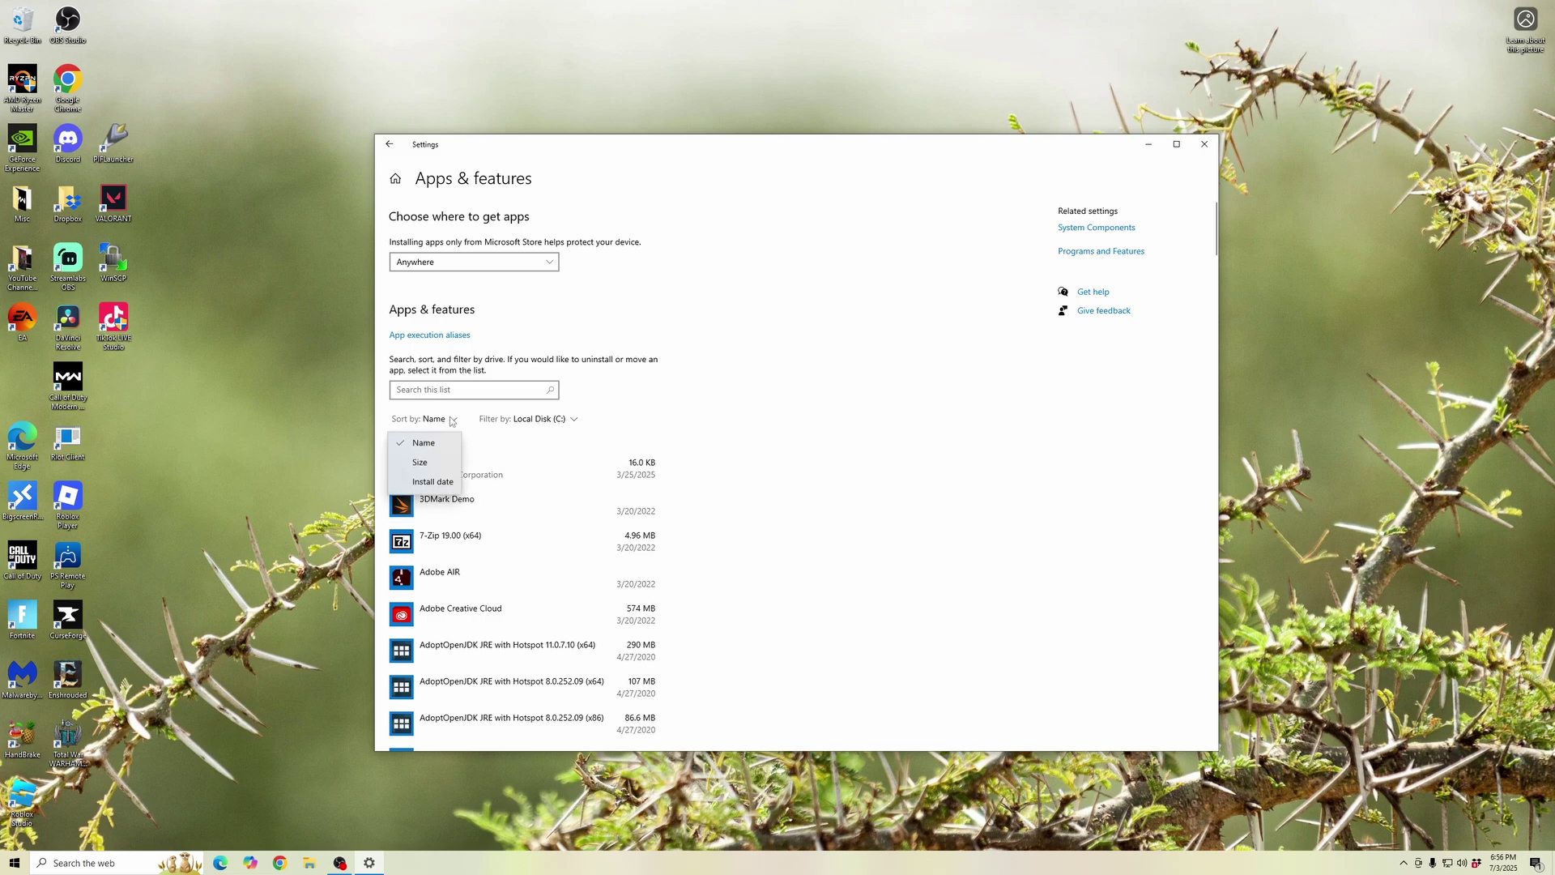
{"action": "left_click", "coordinate": [442, 473]}
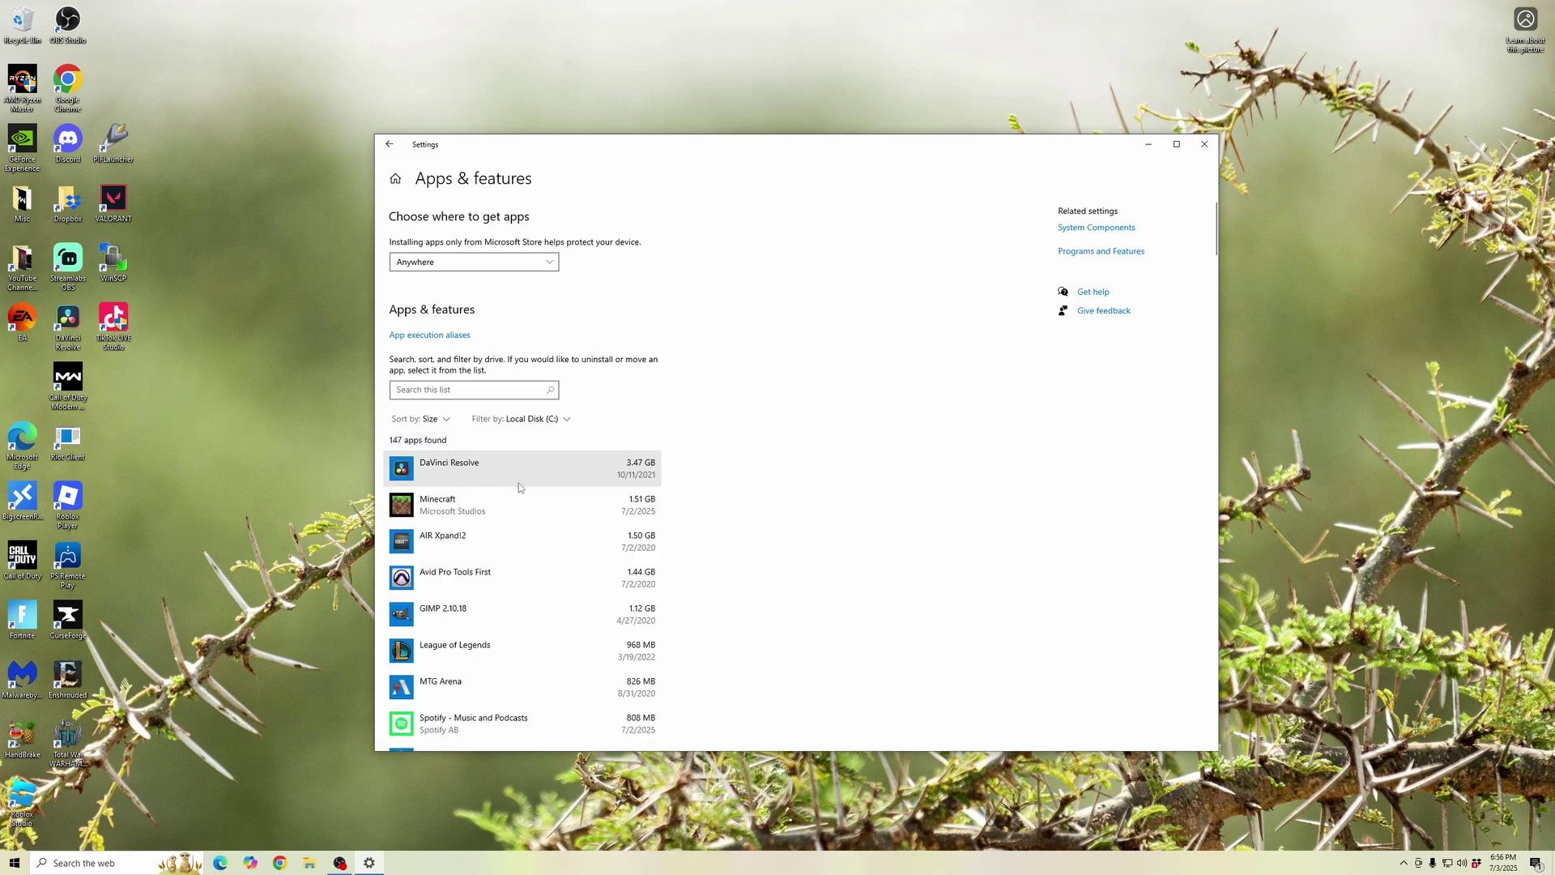
{"action": "left_click", "coordinate": [527, 595]}
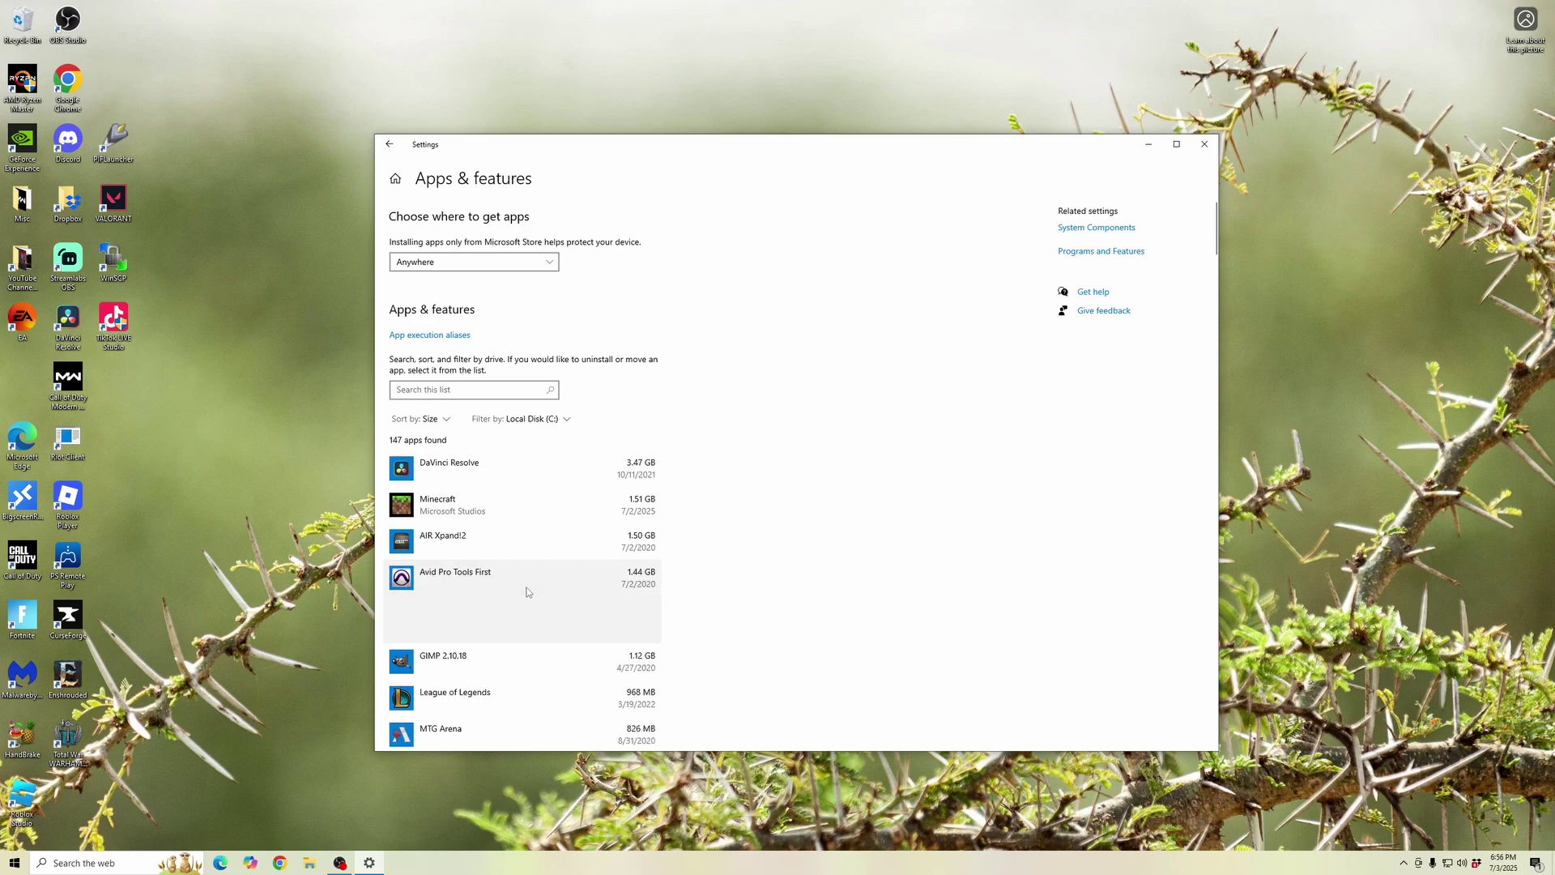